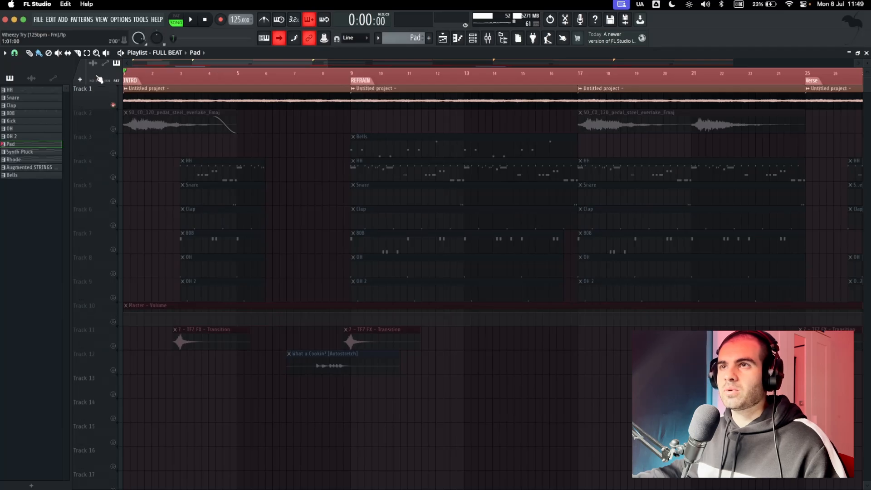
Clear the playlist selection and listen to the soloed audio clip on Track 1 from the intro.
scroll(148, 101, "up", 4)
key("super+d")
key("space")
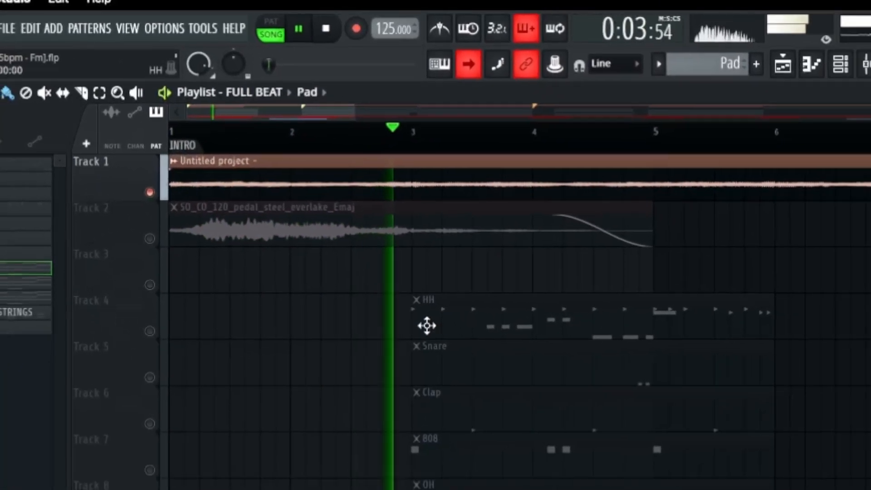
key("space")
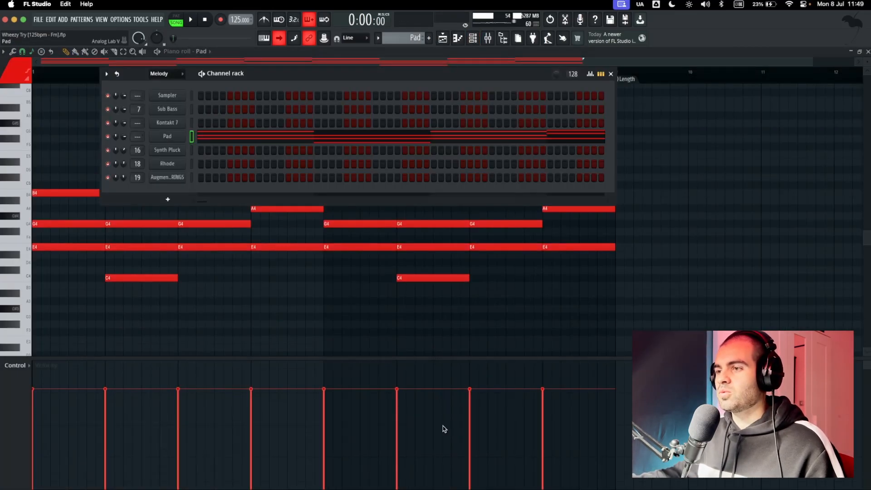
Check the Pad channel's Analog Lab preset, and play the Pad chords in the piano roll.
left_click_drag(447, 488, 426, 70)
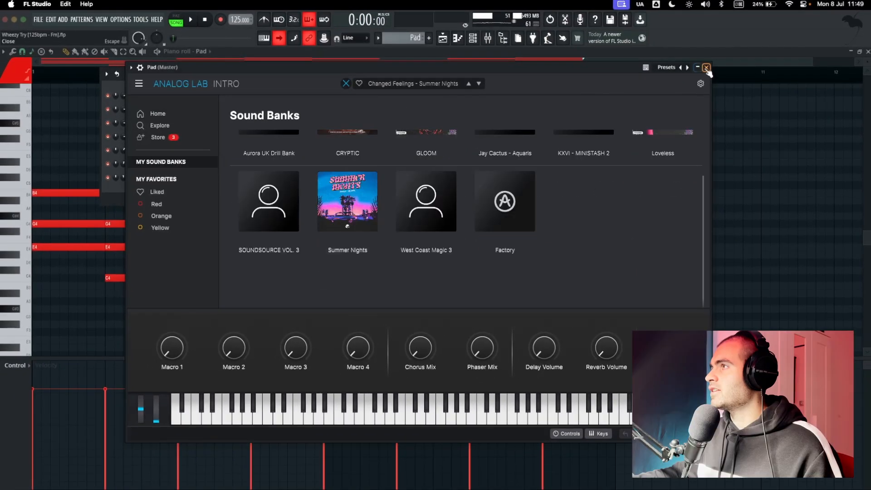
left_click(703, 71)
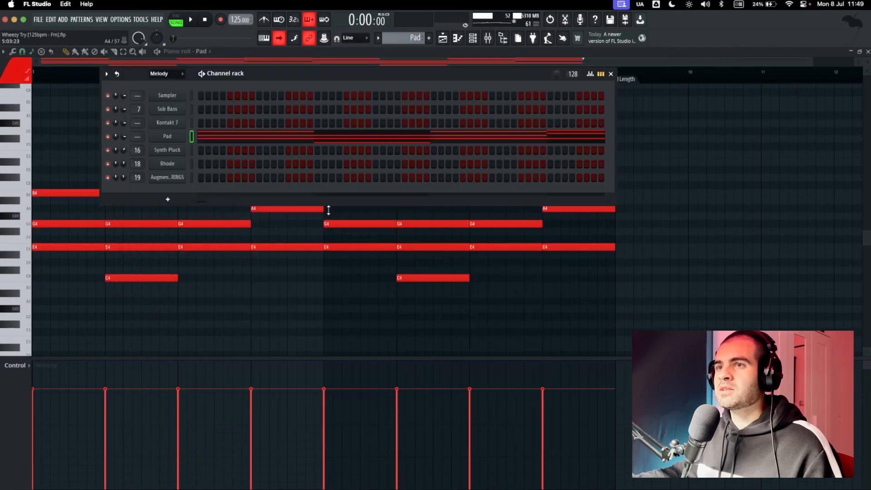
key("F6")
scroll(367, 239, "down", 1)
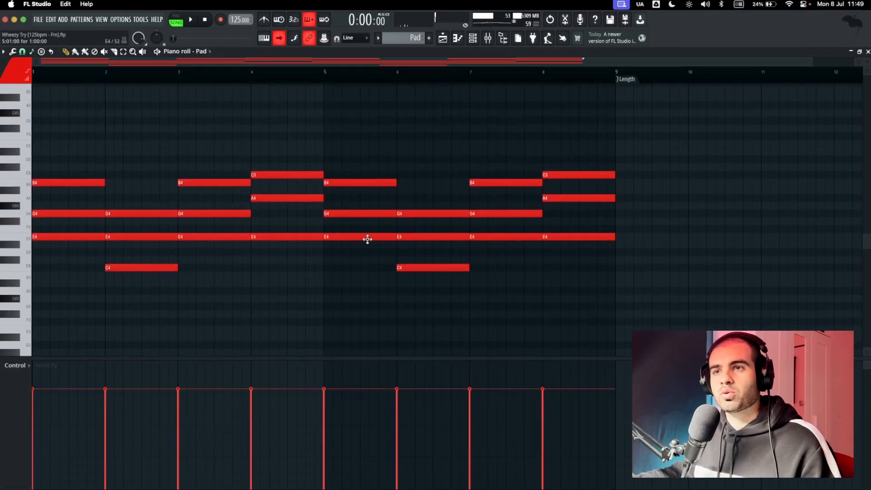
key("space")
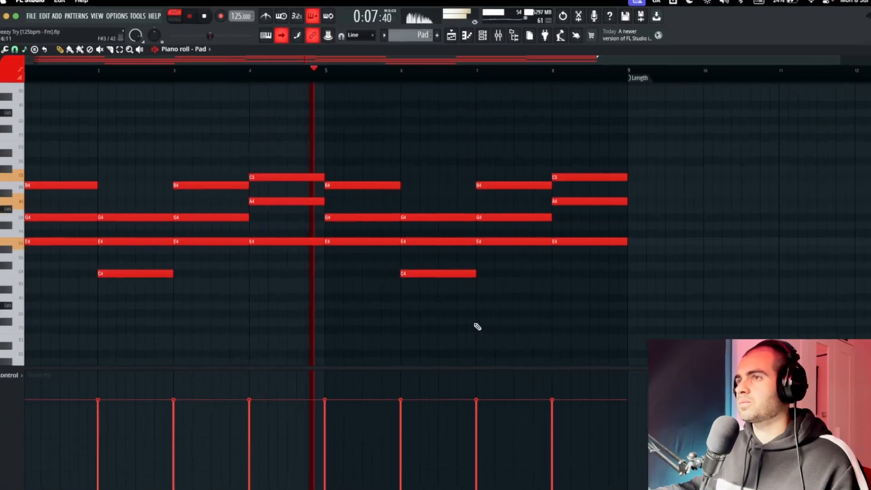
key("space")
Highlight the Pad's chords one after another in the piano roll to examine their notes.
left_click_drag(58, 156, 146, 278)
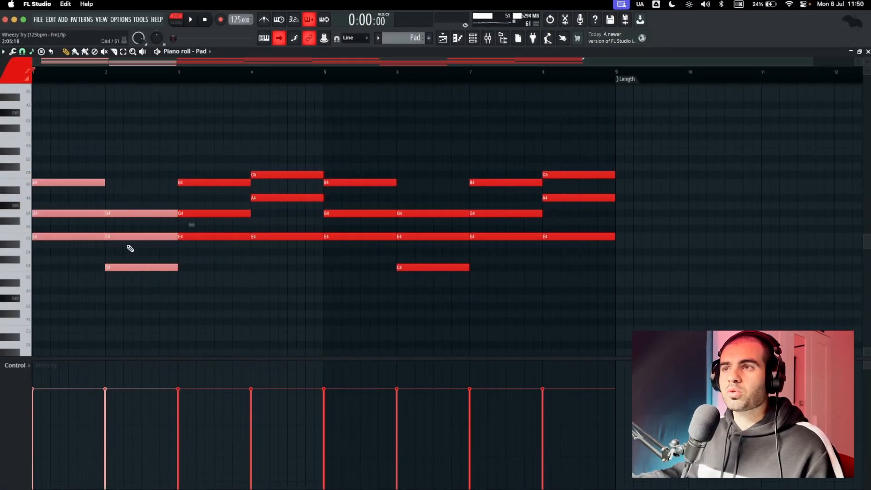
left_click_drag(61, 160, 74, 246)
left_click_drag(195, 146, 221, 241)
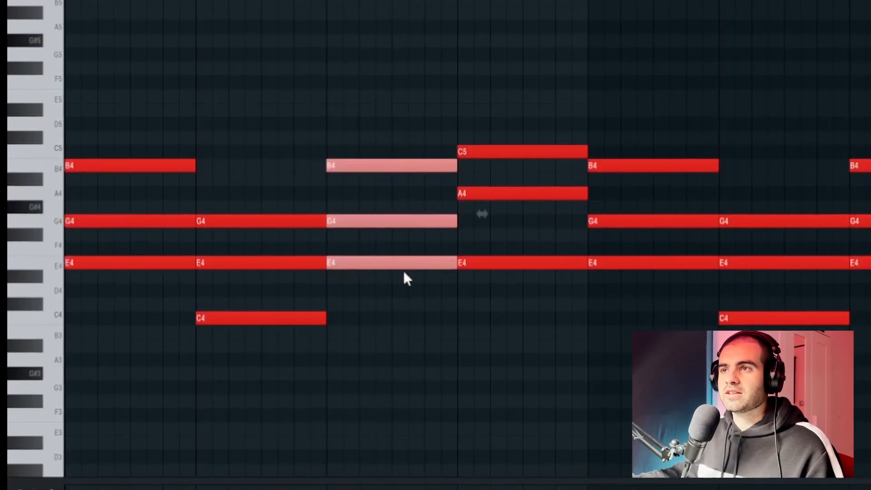
left_click_drag(216, 173, 279, 331)
left_click_drag(508, 108, 543, 294)
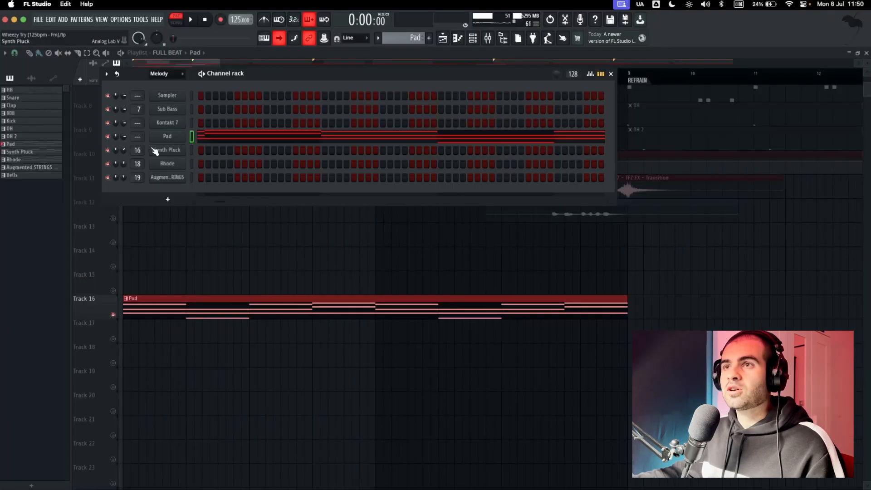
Place the Rhode pattern at the start of Track 17 in the playlist, below the Pad clip.
left_click_drag(272, 67, 366, 80)
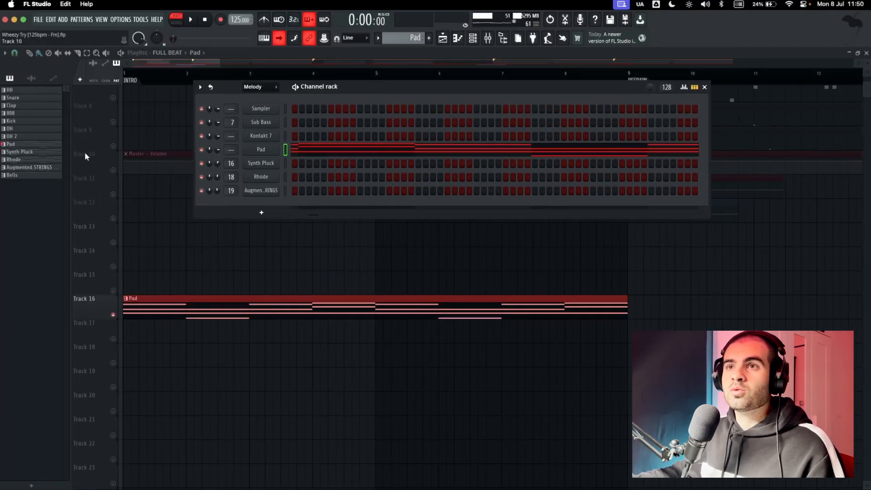
left_click(30, 160)
left_click(128, 332)
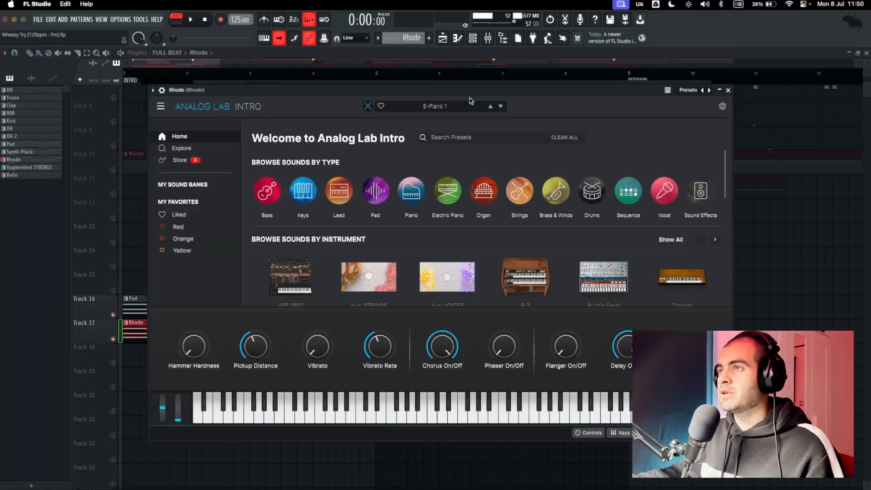
Browse the Rhode channel's Analog Lab sound banks, and listen to the Rhode chords in the piano roll.
left_click(183, 181)
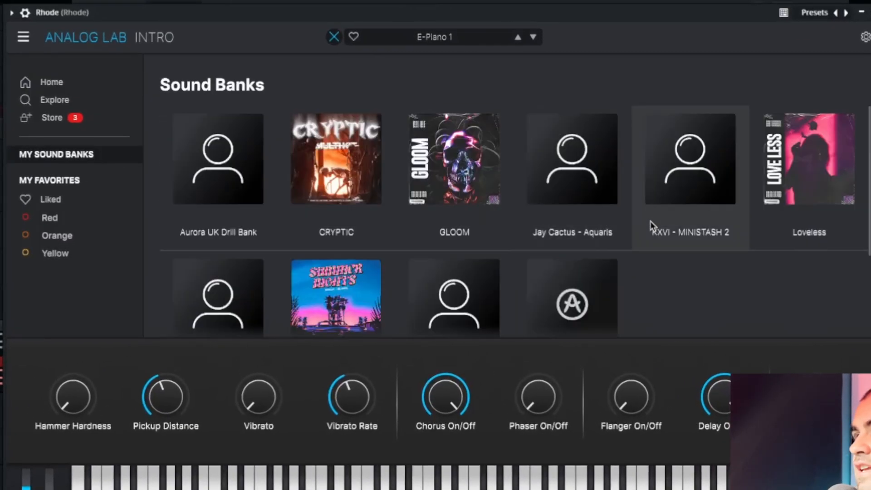
scroll(653, 227, "down", 1)
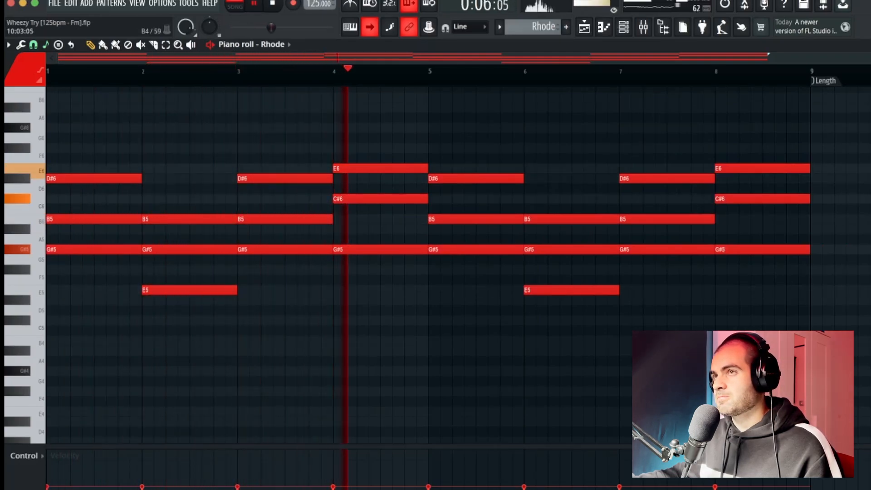
key("space")
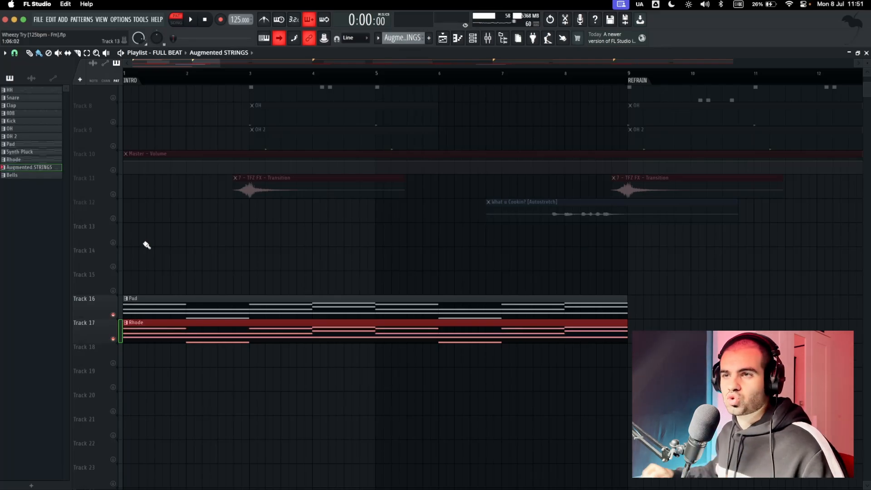
Place the Augmented STRINGS pattern at the start of Track 18 and open its instrument.
left_click(147, 356)
key("F6")
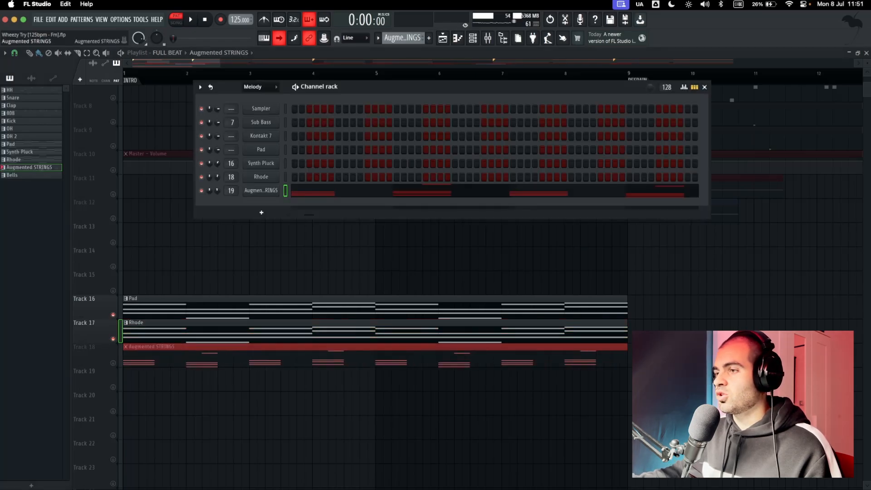
left_click(260, 190)
Choose the Hazer preset from all presets in Augmented Strings Intro, and listen to the strings chords.
left_click_drag(357, 348, 331, 76)
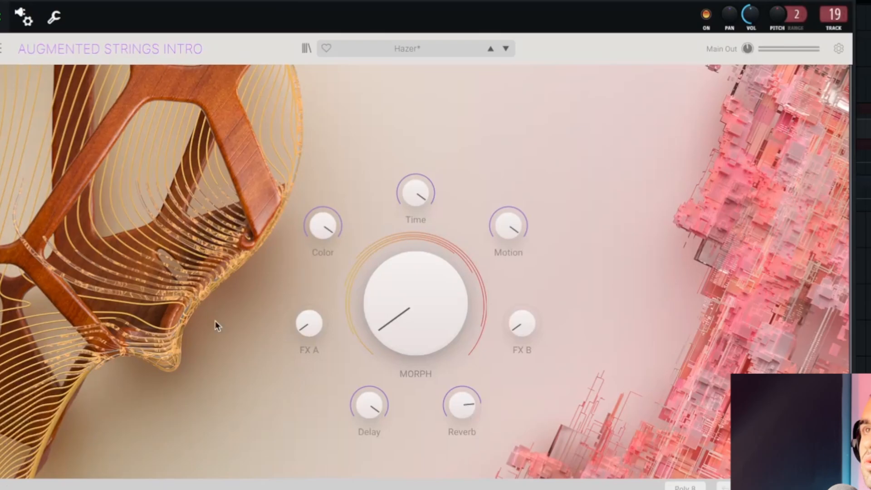
left_click(458, 49)
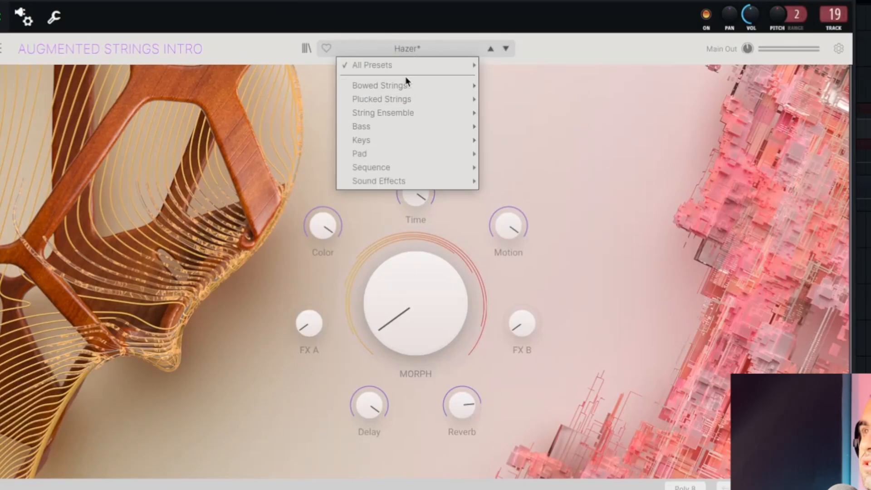
mouse_move(411, 67)
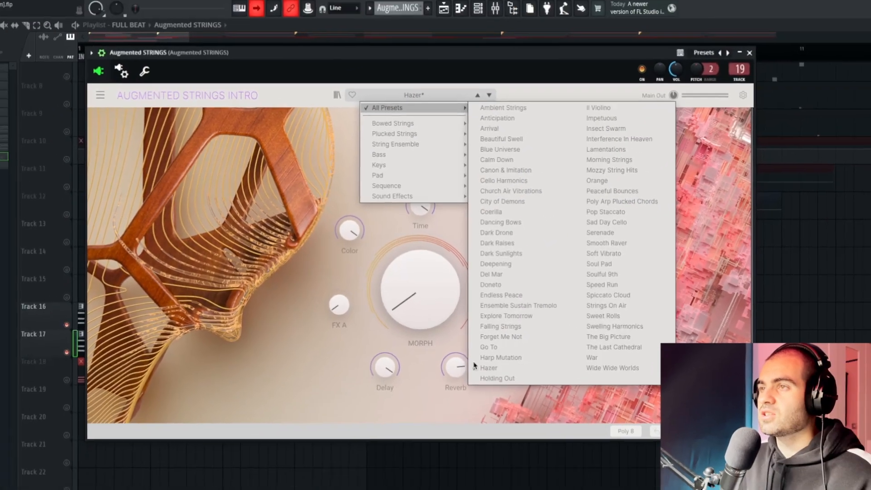
left_click(494, 408)
left_click(710, 77)
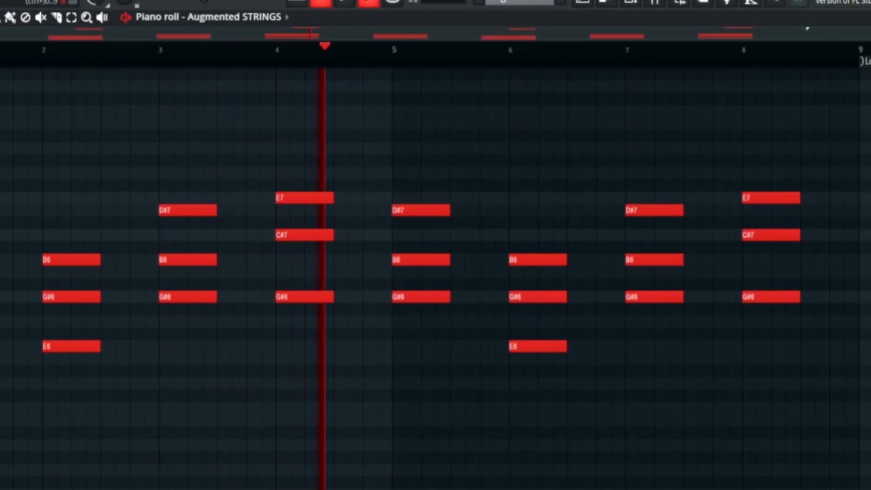
key("space")
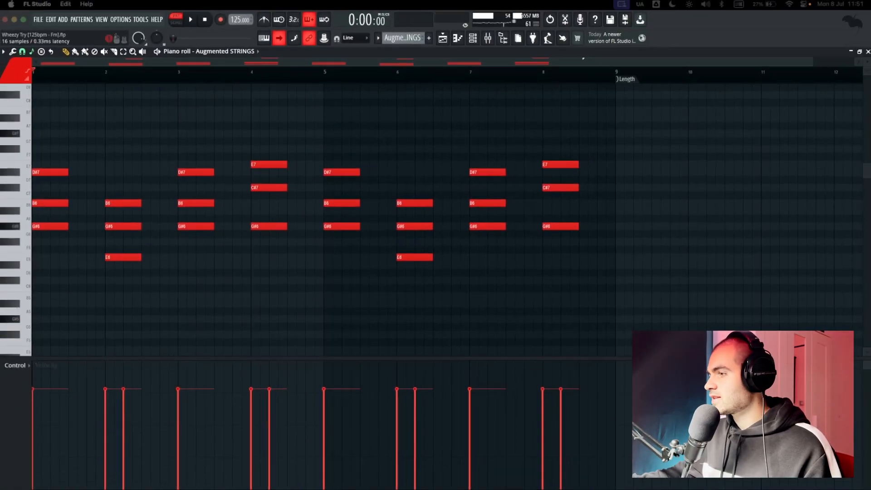
Inspect the strings' ShaperBox 3 effect with the Pitch Glitch Filler preset, including its preset browser and Pan shaper.
left_click_drag(422, 489, 452, 124)
left_click(402, 145)
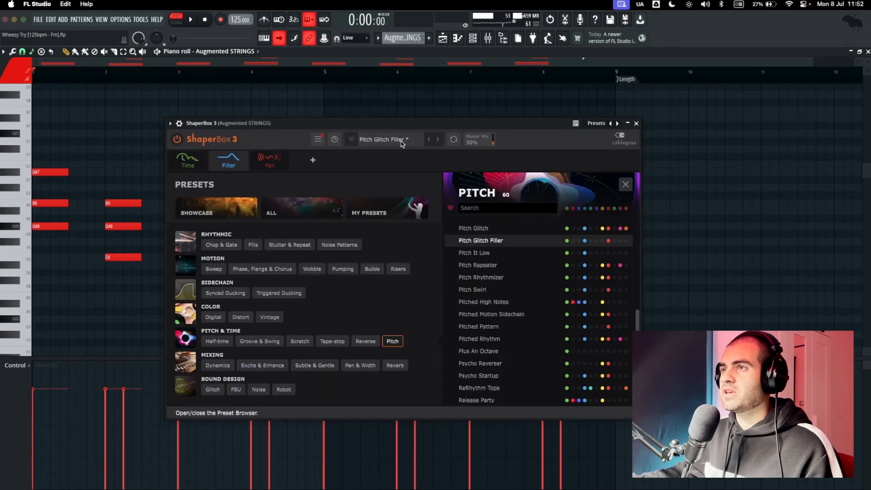
left_click(387, 145)
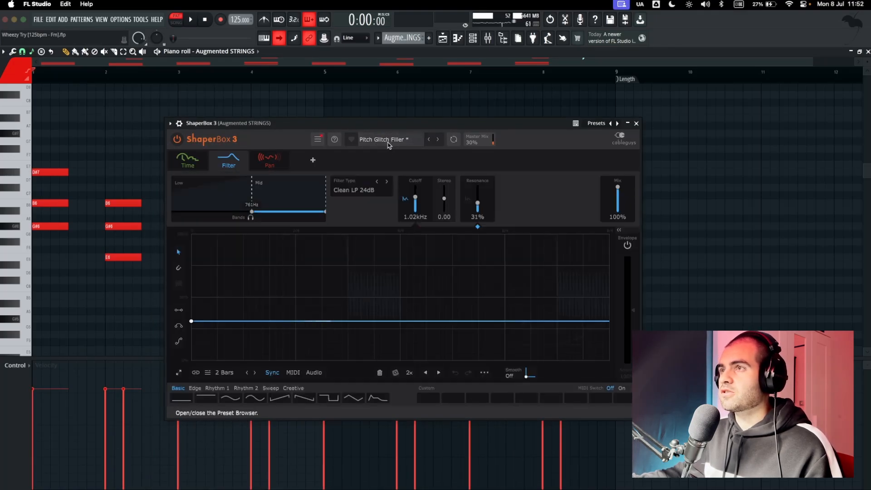
left_click(270, 161)
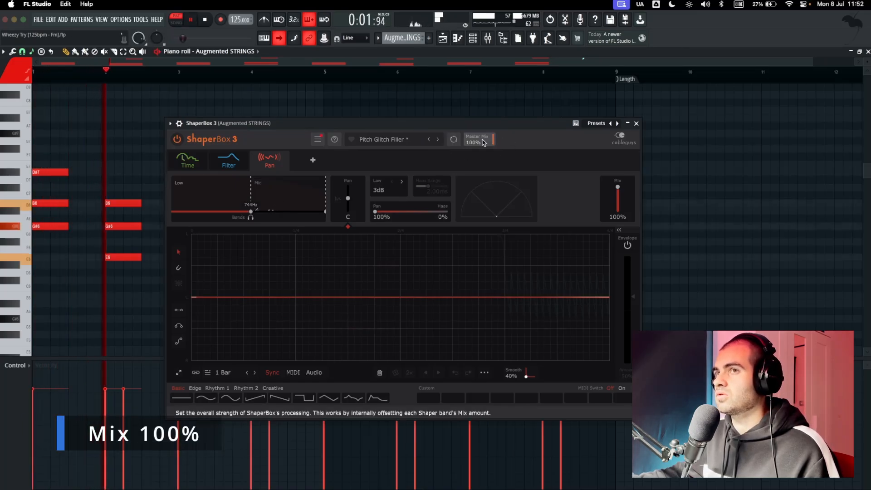
Lower the ShaperBox 3 master mix to 29%, stop playback and return to the playlist.
left_click_drag(483, 143, 495, 155)
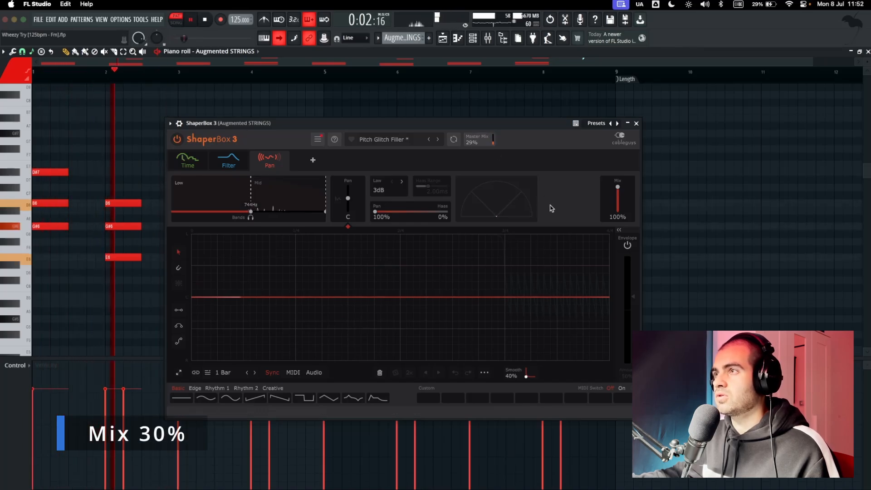
left_click(637, 123)
key("space")
left_click(867, 51)
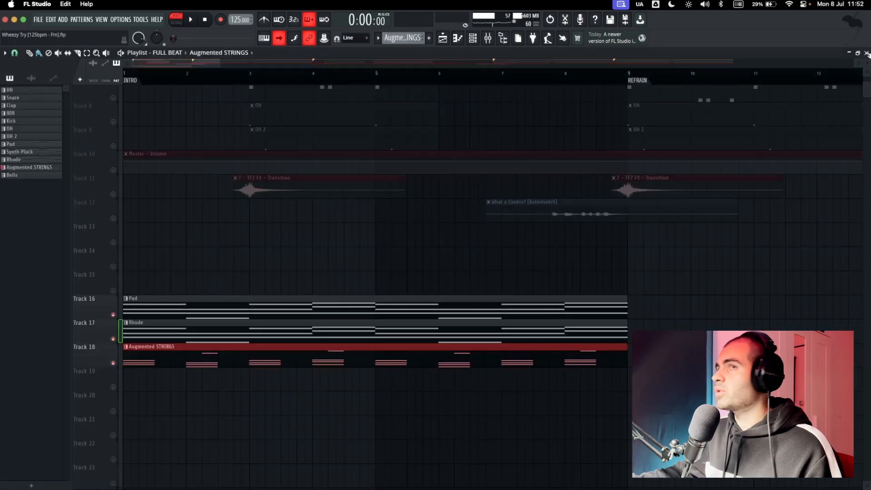
Place the Synth Pluck pattern at the start of Track 19, and play its chords in the piano roll.
left_click(158, 398)
left_click_drag(87, 390, 99, 370)
double_click(159, 372)
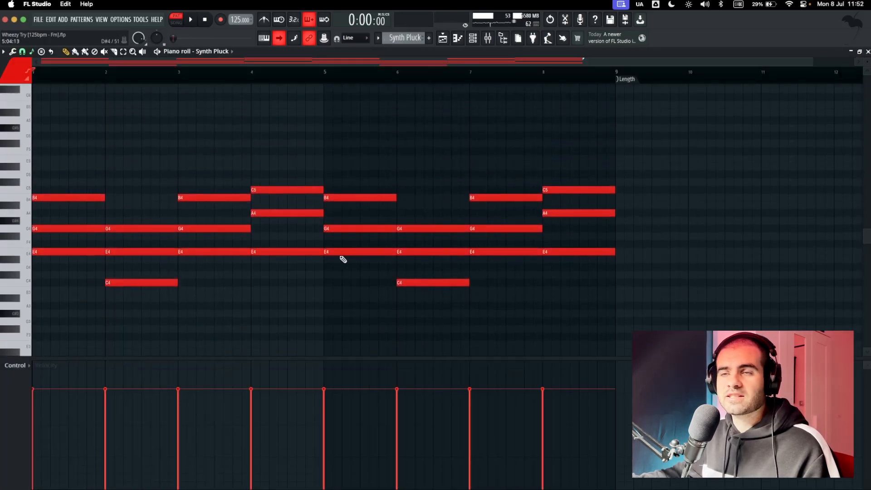
left_click_drag(621, 141, 116, 326)
key("space")
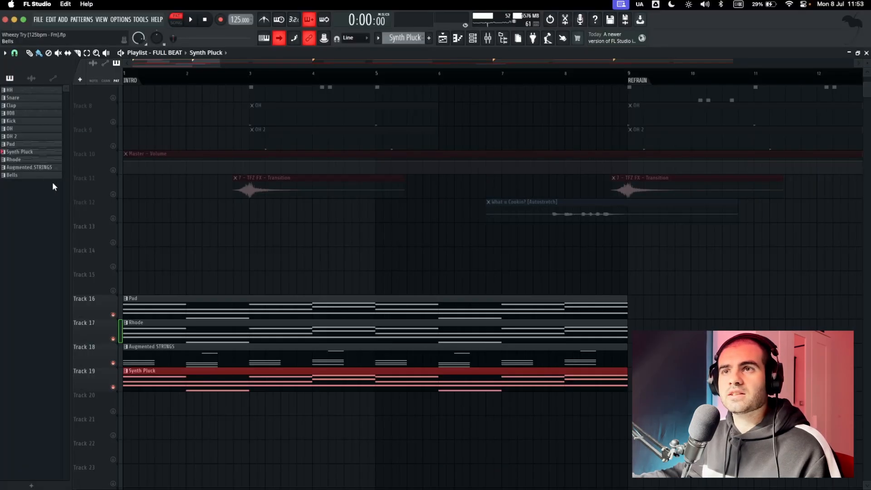
Open the settings of the Untitled project audio clip on Track 1, and listen to the clip in song mode.
left_click_drag(187, 270, 486, 416)
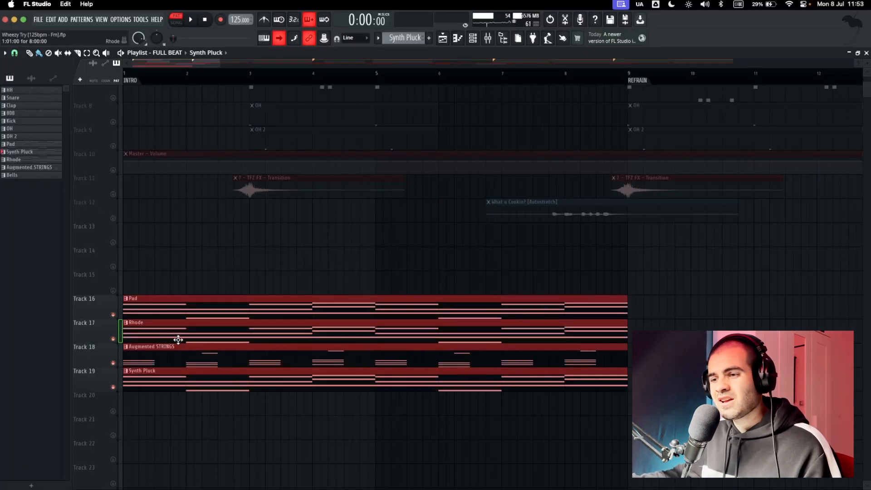
scroll(182, 305, "up", 5)
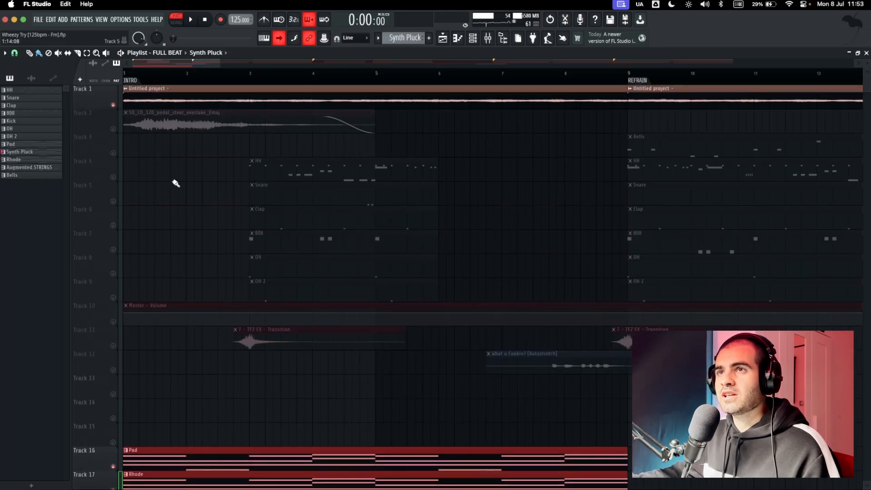
left_click(145, 90)
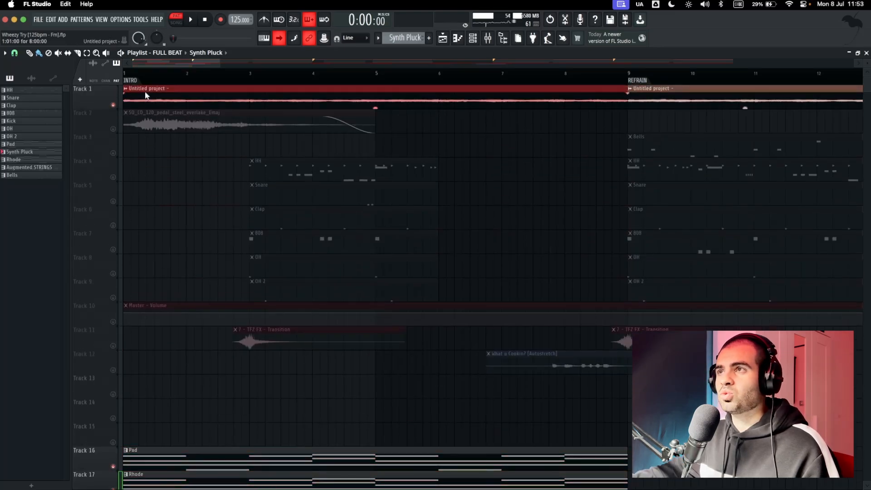
double_click(181, 89)
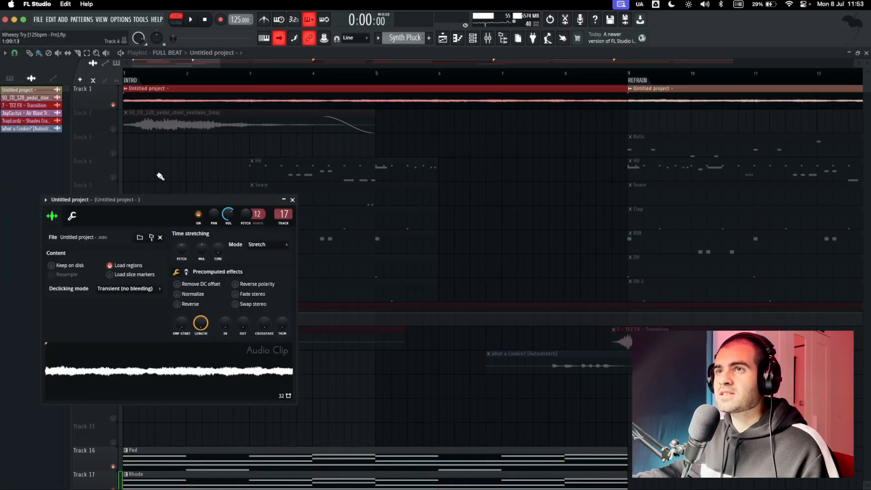
key("space")
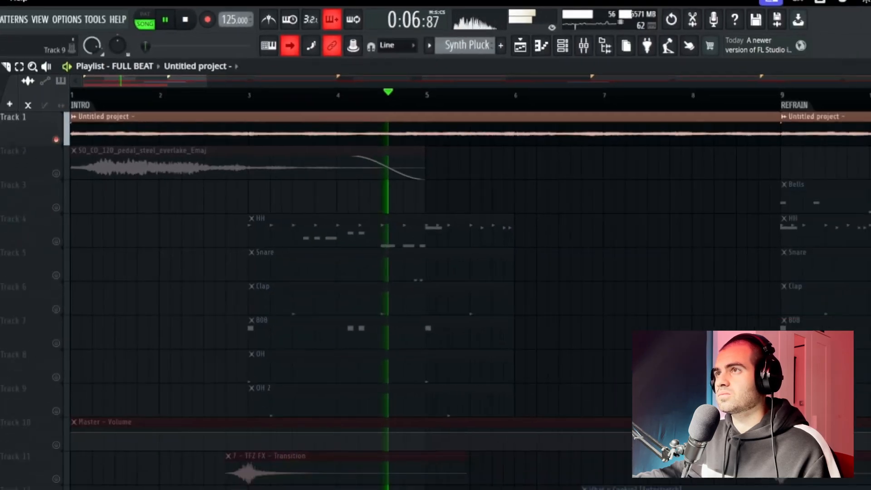
key("space")
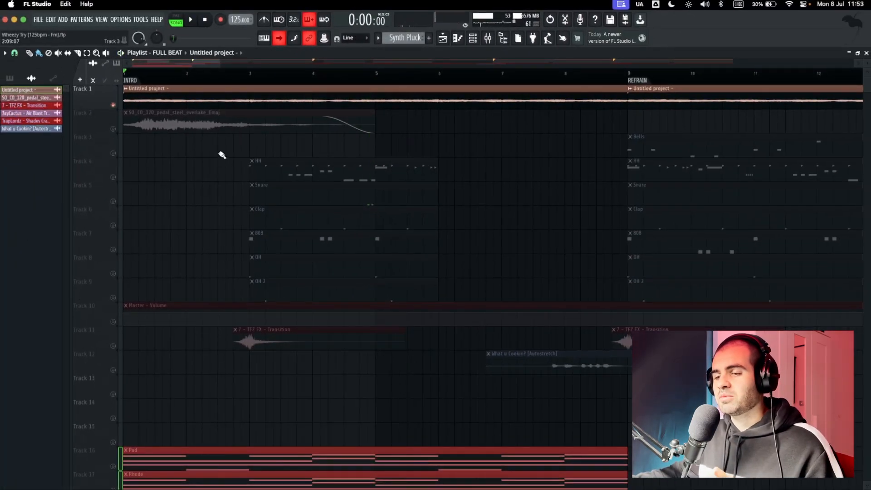
Raise the time-stretching pitch of the Untitled project audio clip on Track 1 and close its settings.
double_click(234, 103)
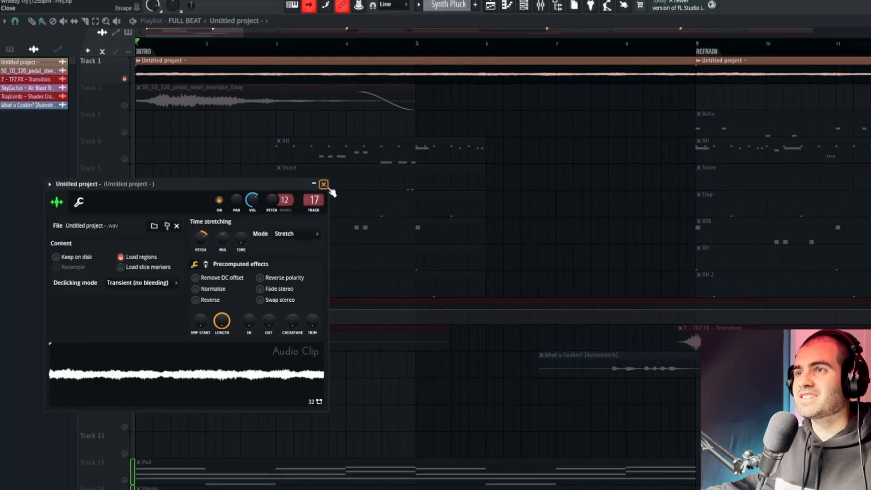
left_click(612, 40)
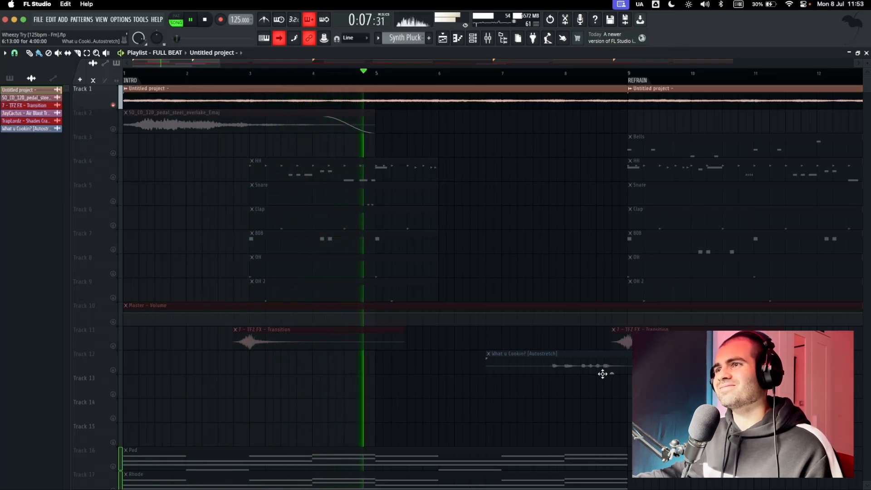
Stop playback of the melody clip and select the 808 pattern on Track 7 of the playlist.
key("space")
left_click(299, 247)
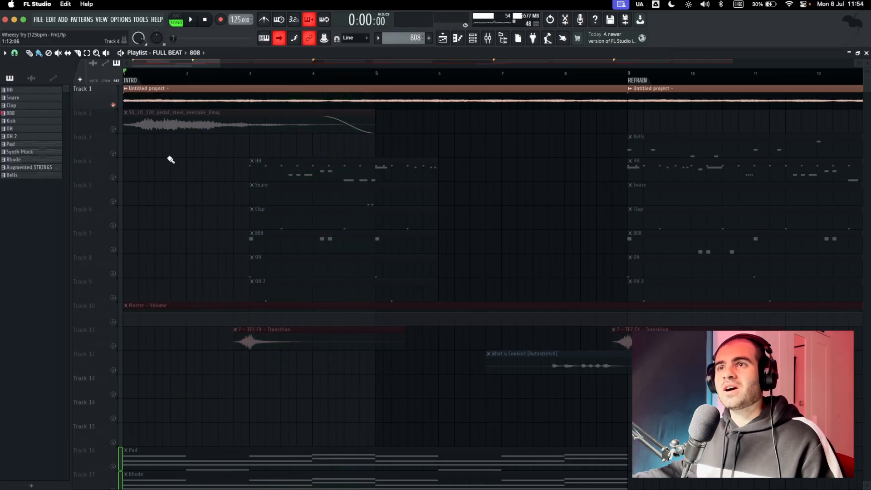
scroll(229, 189, "down", 5)
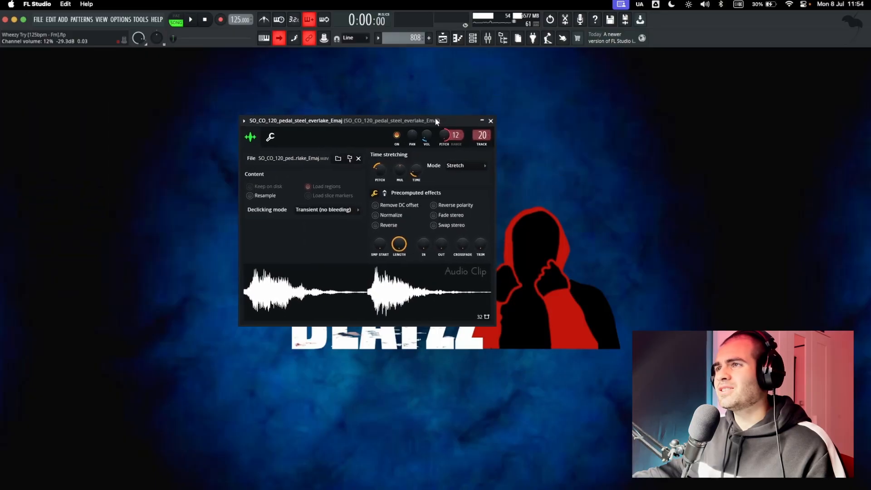
Listen to the pedal steel audio clip on Track 2 with the melody, and check the time-stretching mode in its settings.
left_click_drag(435, 121, 442, 127)
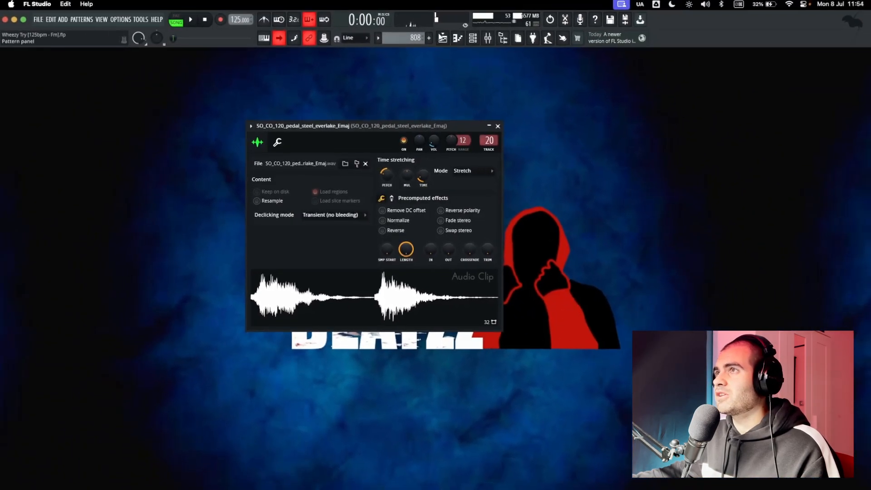
left_click(442, 39)
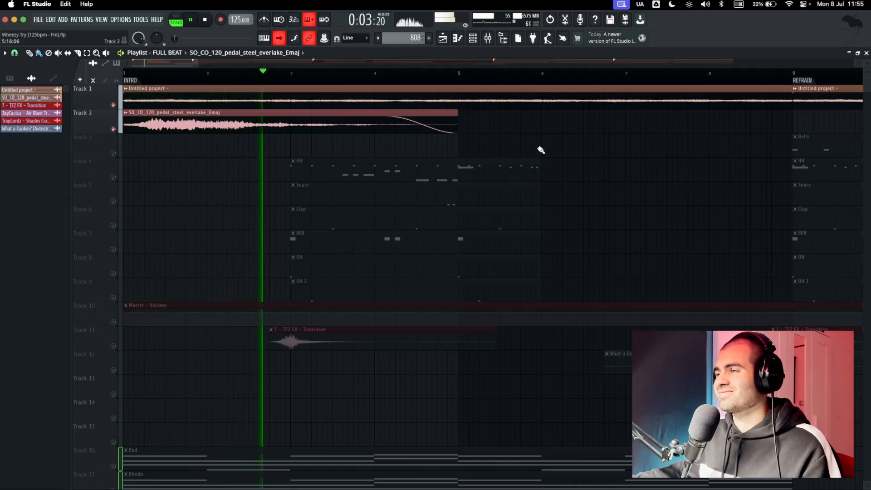
double_click(242, 124)
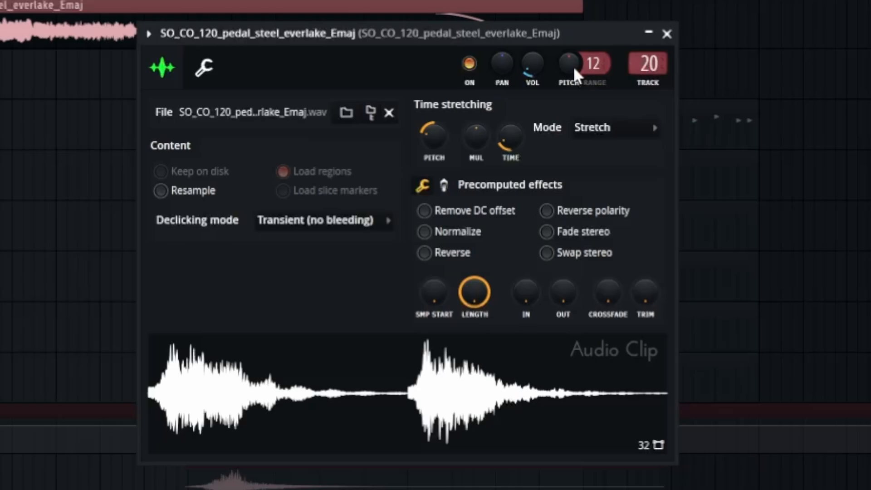
left_click(605, 131)
left_click(595, 127)
key("Escape")
key("space")
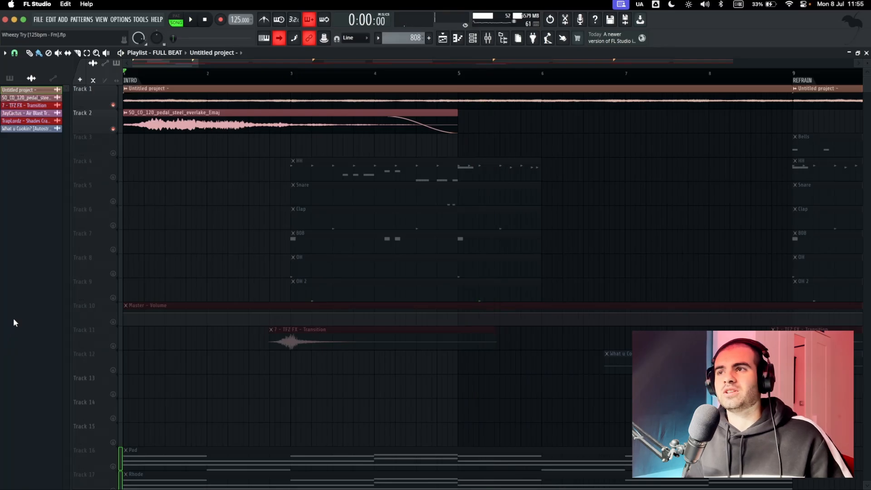
Select the four melody patterns on Tracks 16 to 19, and return to the pedal steel clip on Track 2.
scroll(301, 296, "down", 4)
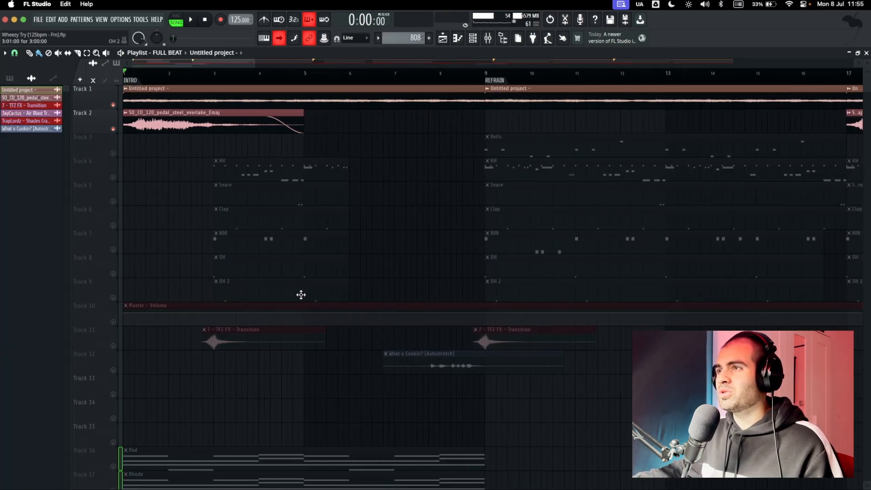
scroll(301, 295, "down", 1)
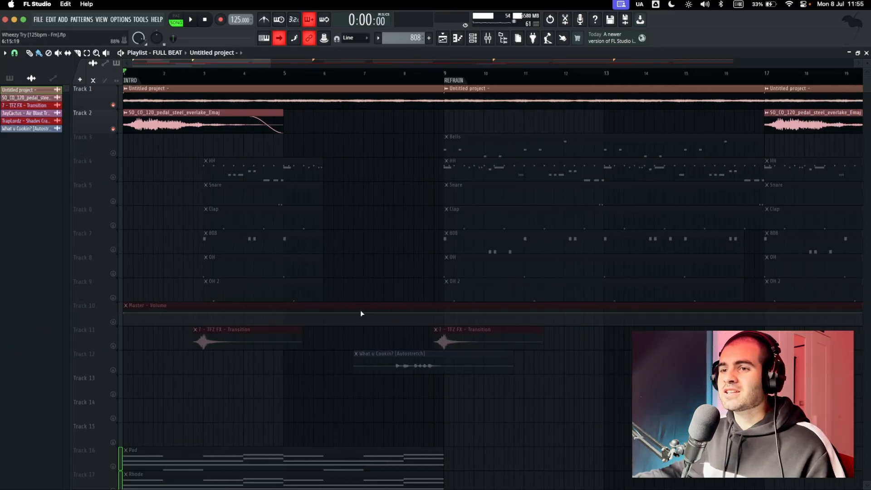
scroll(361, 313, "down", 5)
left_click_drag(322, 198, 302, 318)
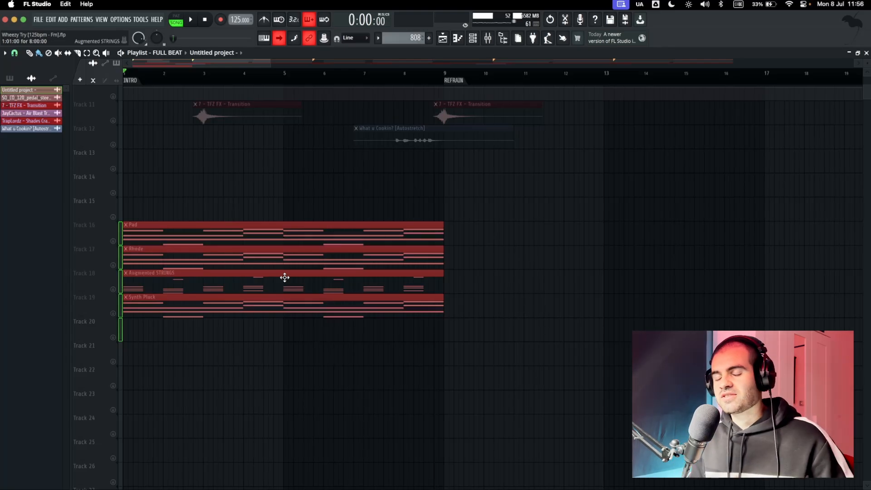
scroll(284, 277, "up", 9)
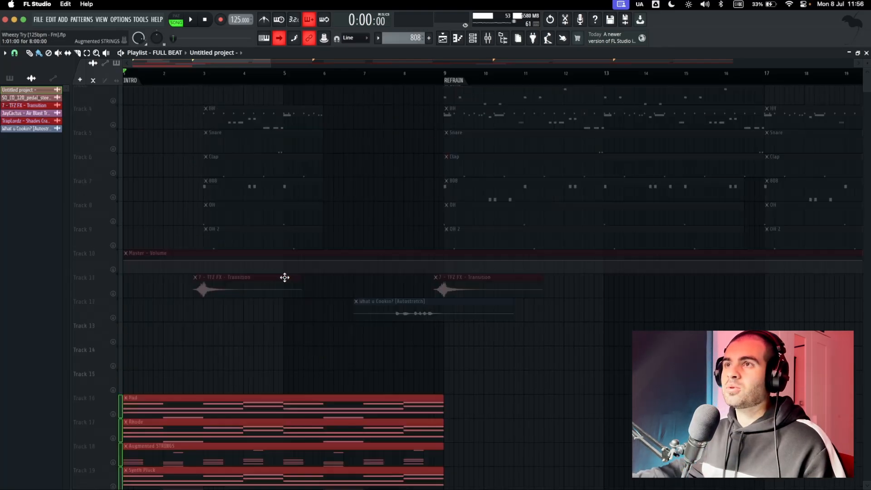
left_click(211, 139)
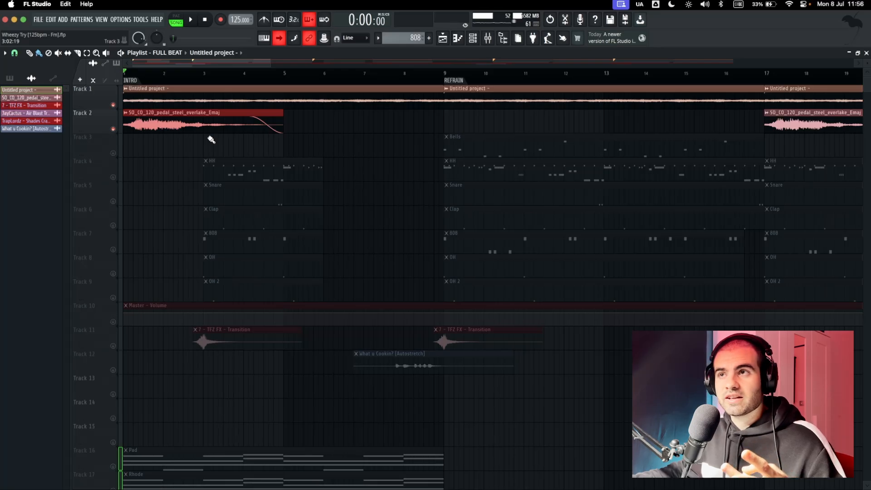
Open the HH pattern of the refrain in the piano roll, and play through its hi-hat notes and pitched rolls.
scroll(245, 150, "down", 1, "ctrl")
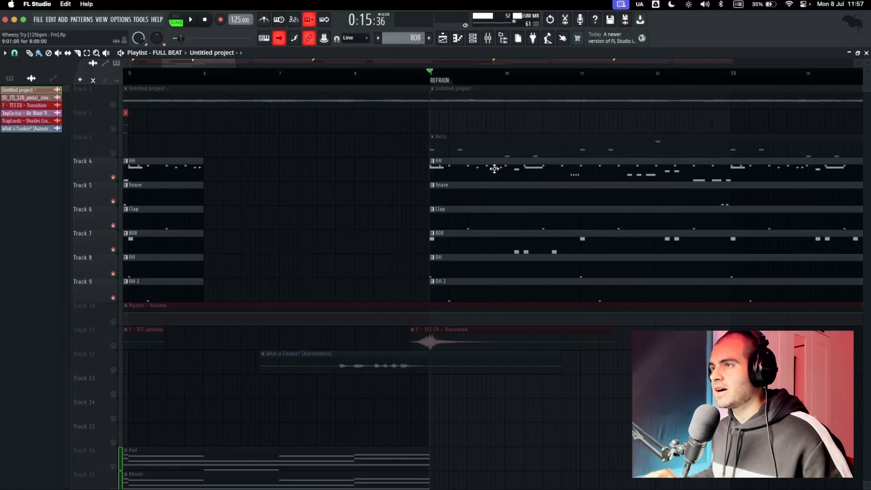
double_click(493, 168)
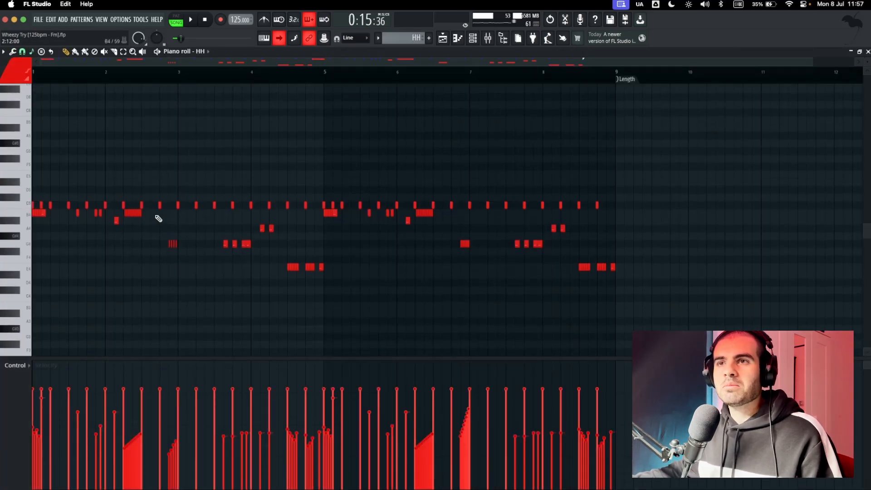
scroll(48, 208, "up", 5)
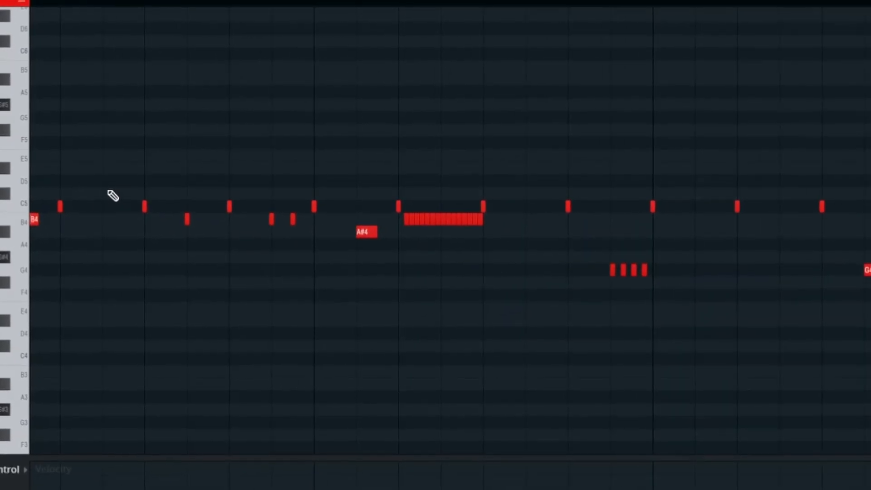
key("space")
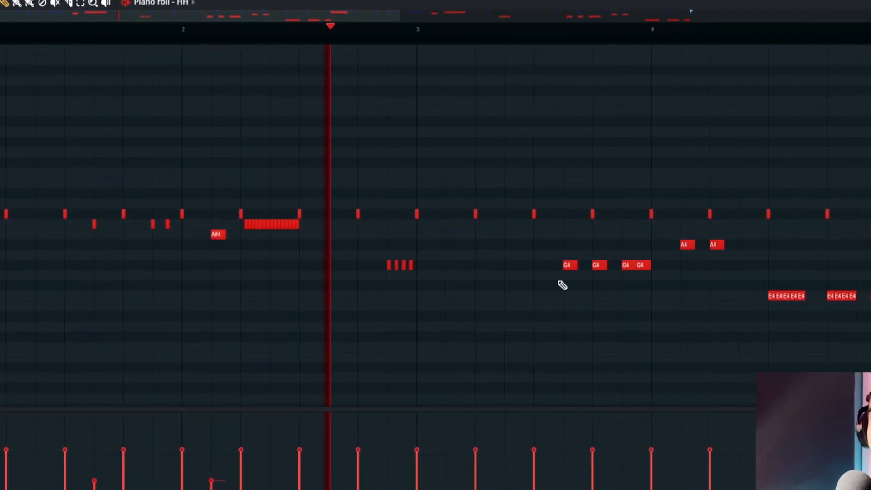
scroll(333, 298, "down", 2)
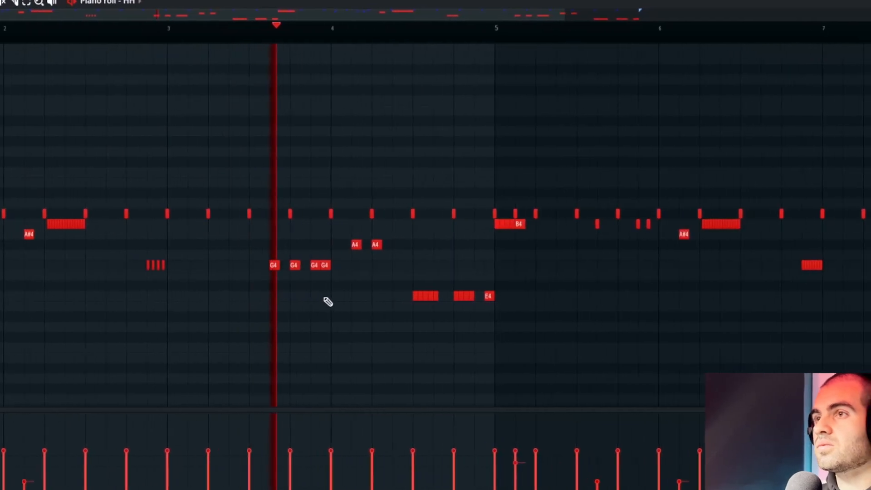
scroll(328, 302, "down", 2)
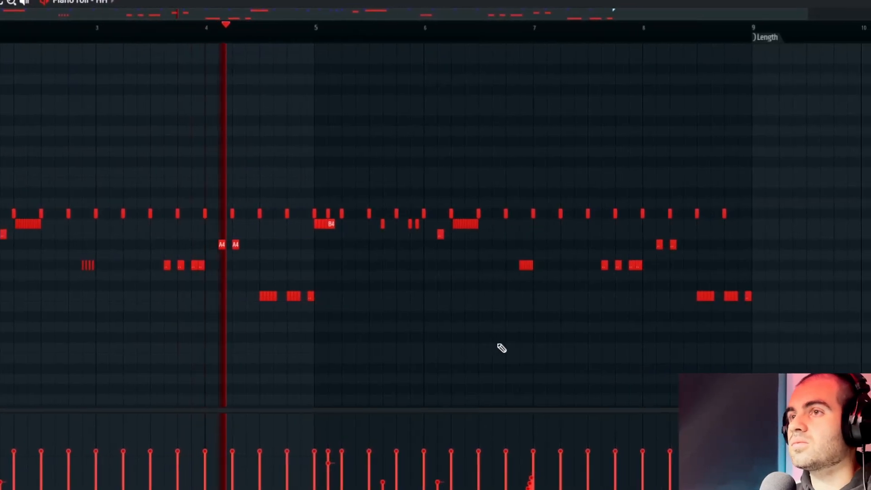
key("space")
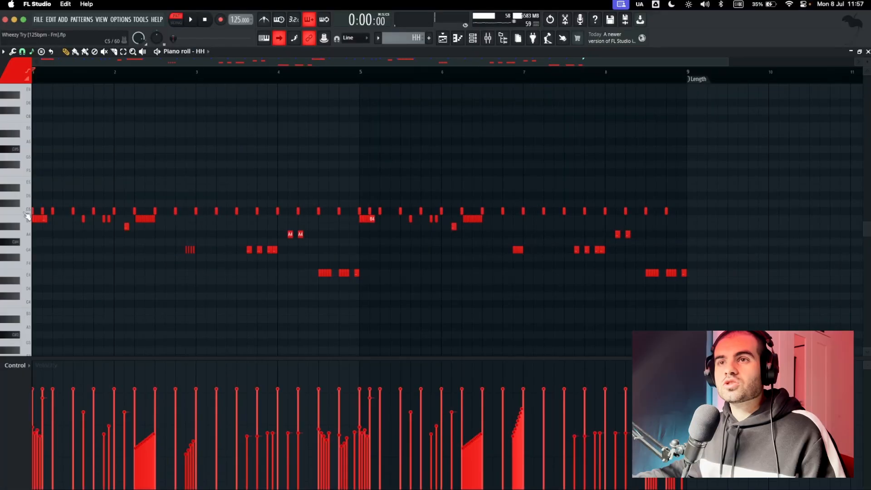
Select the C5 hi-hat notes, and select the lower-pitched rolls from B4 downwards instead.
left_click(25, 213)
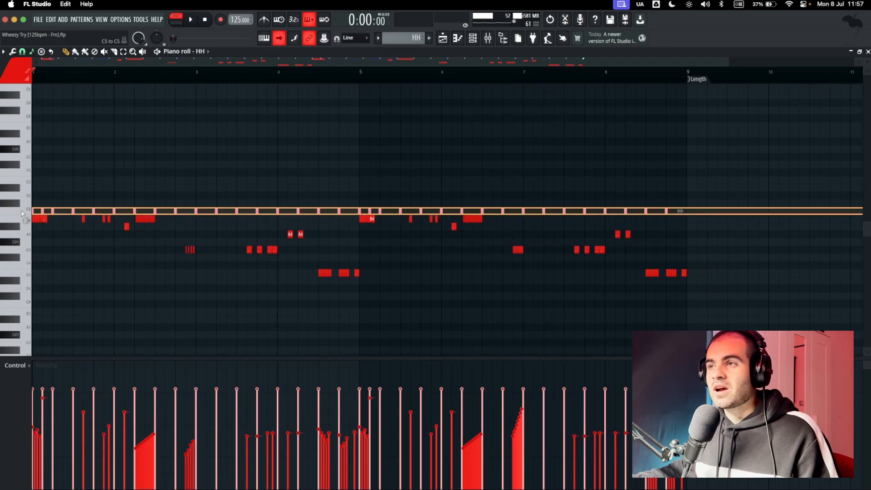
left_click(23, 219)
left_click_drag(22, 222, 25, 282)
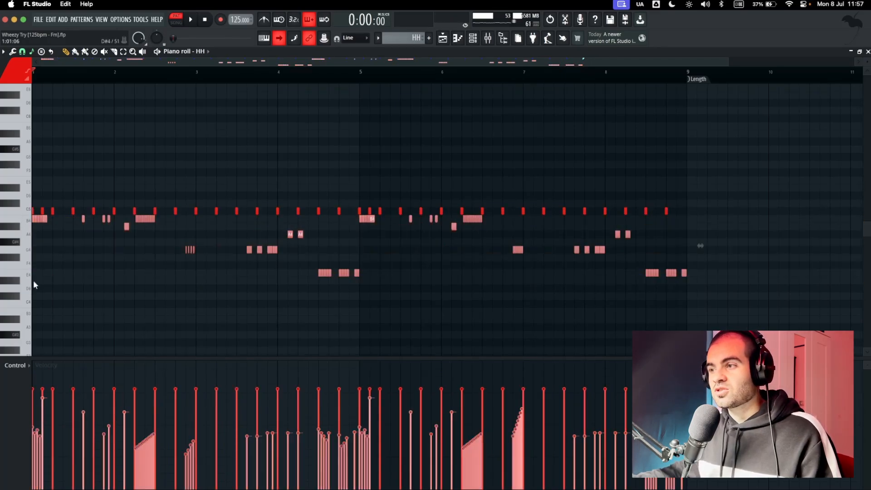
scroll(178, 305, "up", 2)
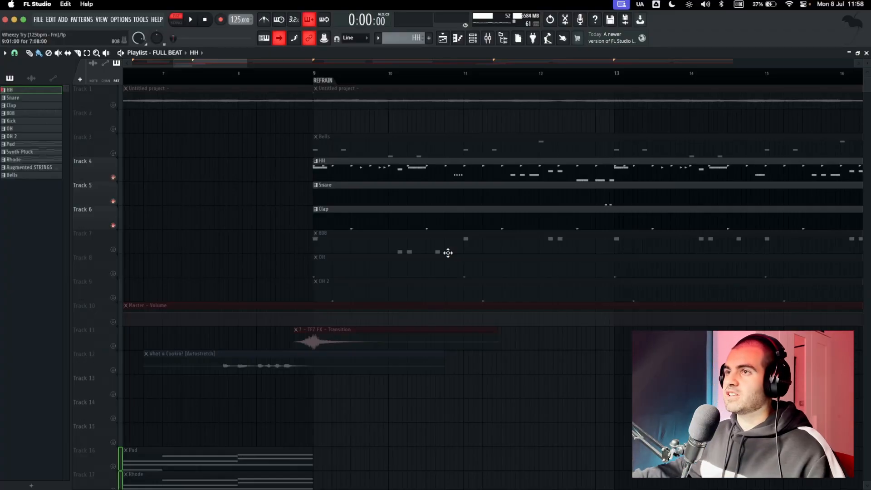
Open the Clap pattern in the piano roll, select all its notes and return to the playlist.
double_click(466, 221)
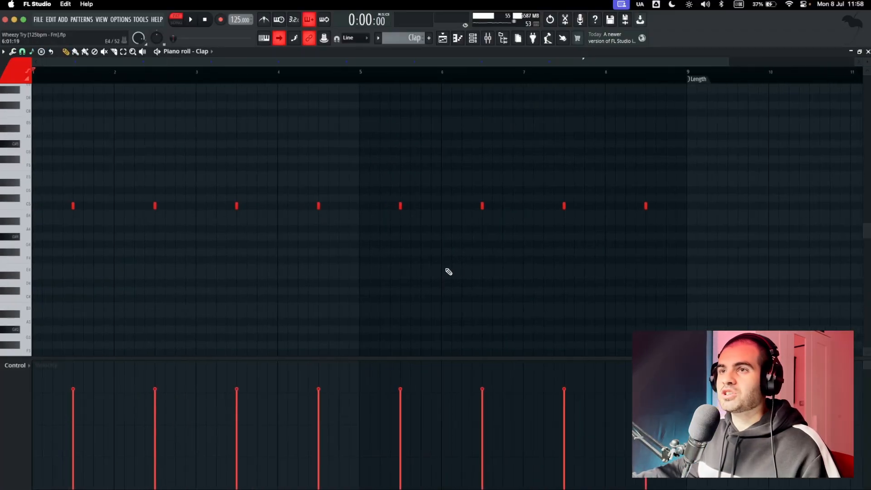
left_click_drag(725, 160, 2, 220)
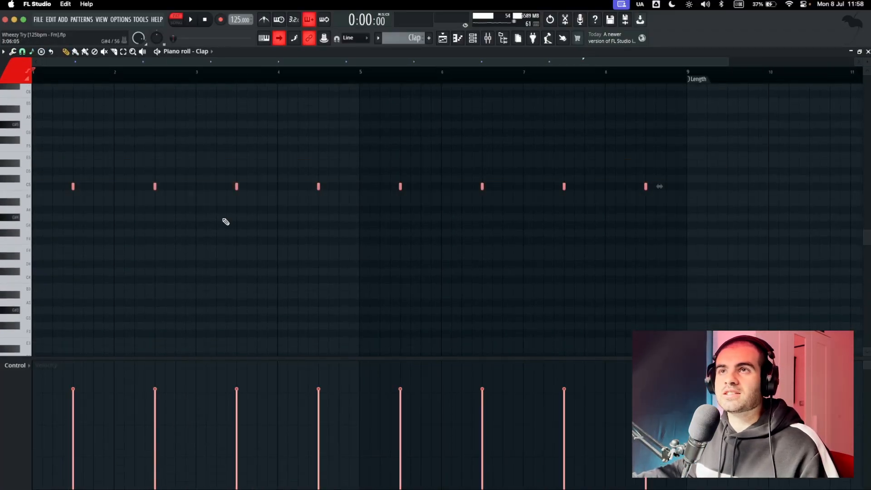
key("F5")
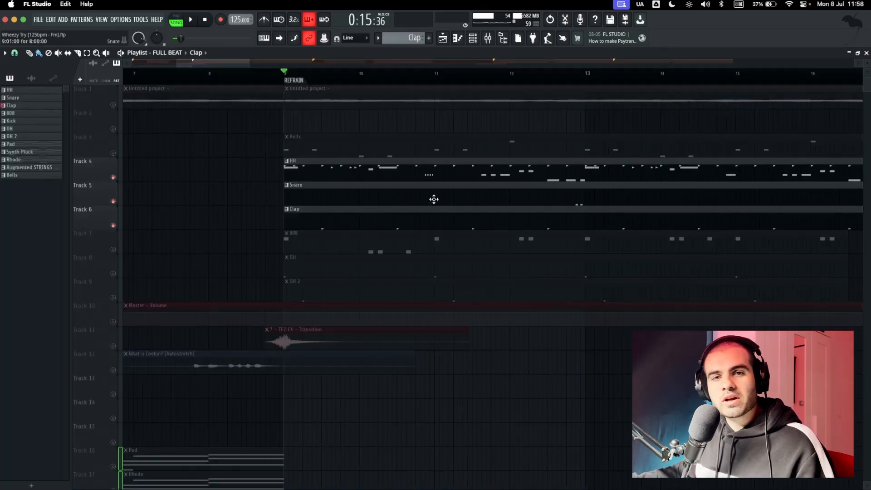
Open the Snare pattern in the piano roll, and select its paired hits before bars 5 and 9.
double_click(459, 198)
scroll(389, 197, "left", 3)
left_click_drag(306, 172, 774, 247)
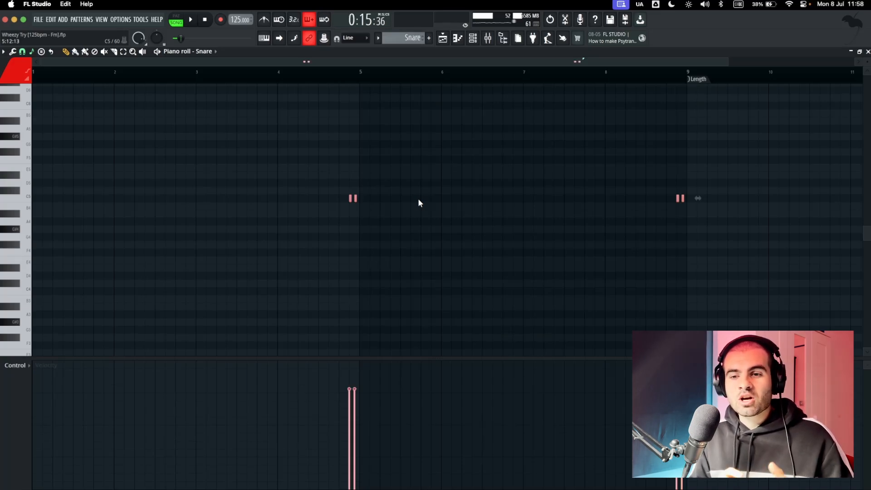
left_click(208, 77)
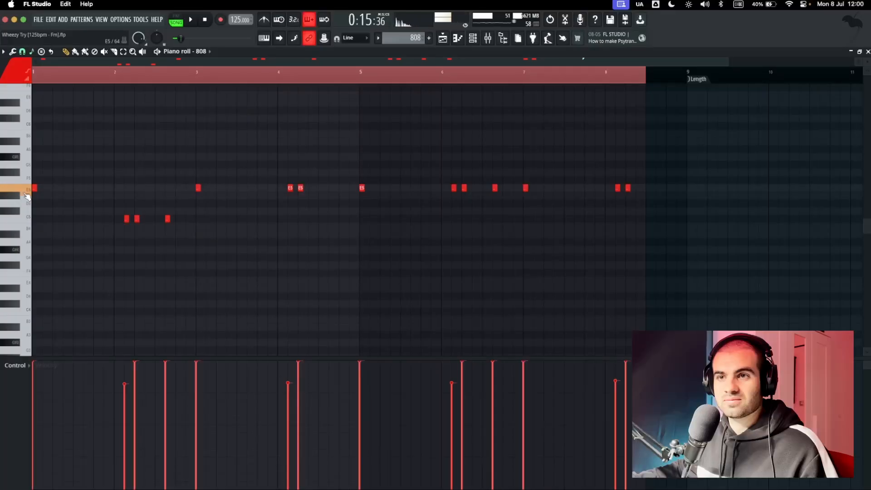
Examine and play the 808 pattern in the piano roll, and close it to return to the playlist.
left_click_drag(50, 169, 105, 254)
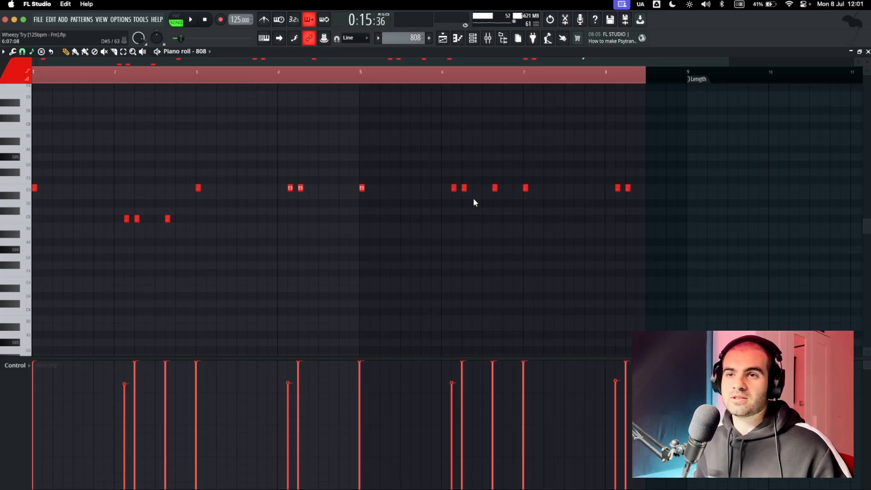
key("space")
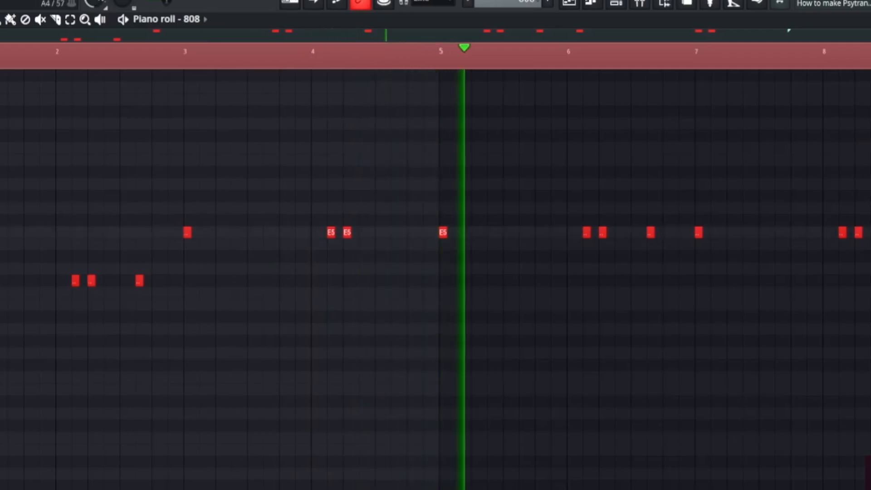
key("space")
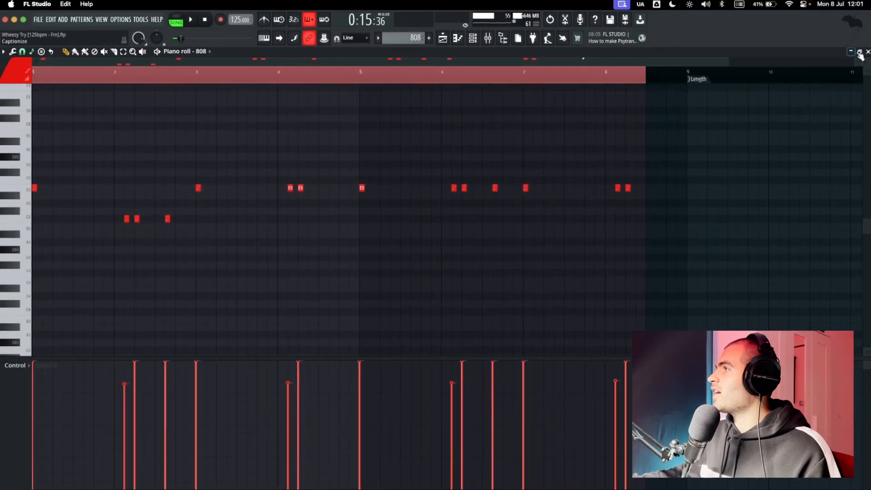
left_click(867, 51)
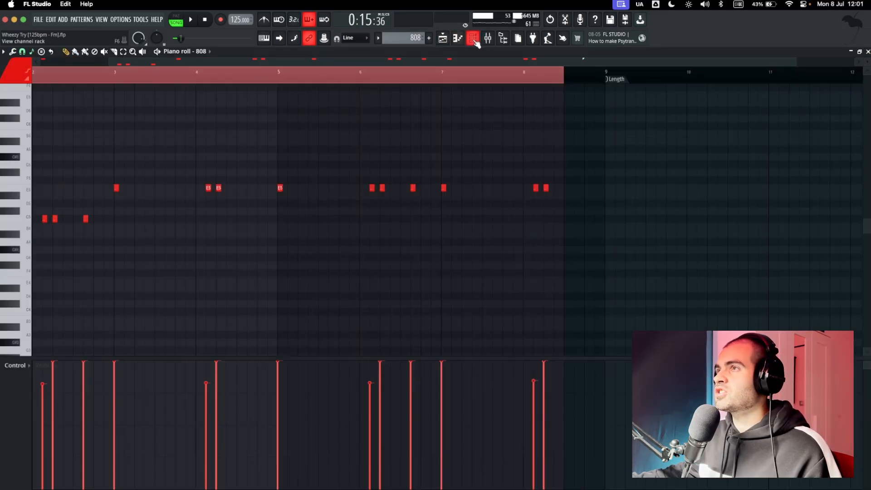
Open the channel rack, view the 808 notes in the piano roll again, and close the piano roll.
left_click(474, 40)
left_click(261, 177)
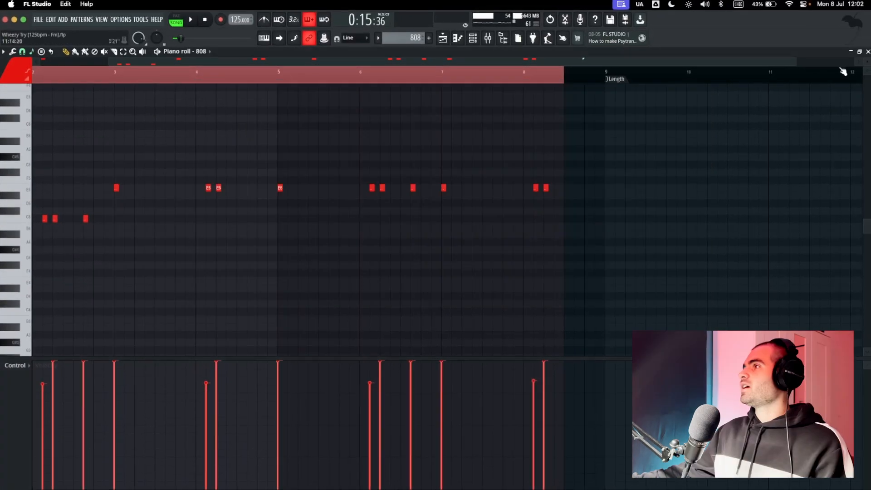
left_click(867, 52)
Open the Bells pattern on Track 3 in the piano roll and play its notes.
scroll(346, 185, "down", 5)
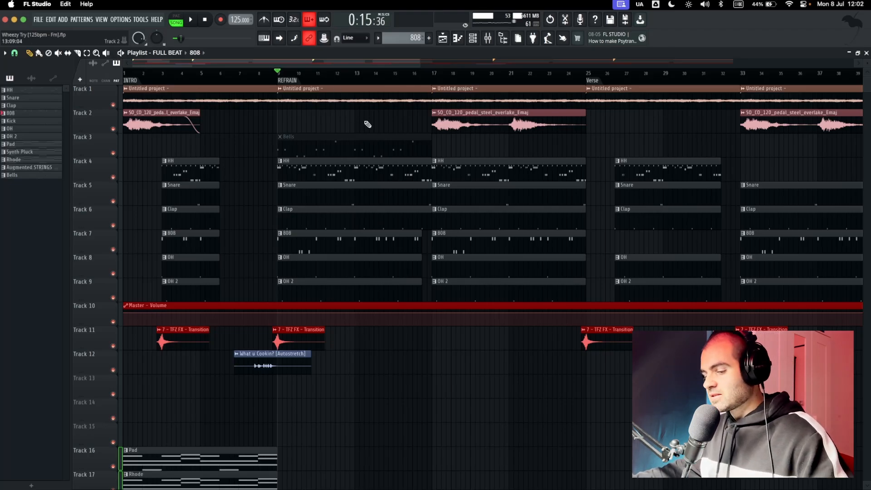
double_click(337, 147)
key("space")
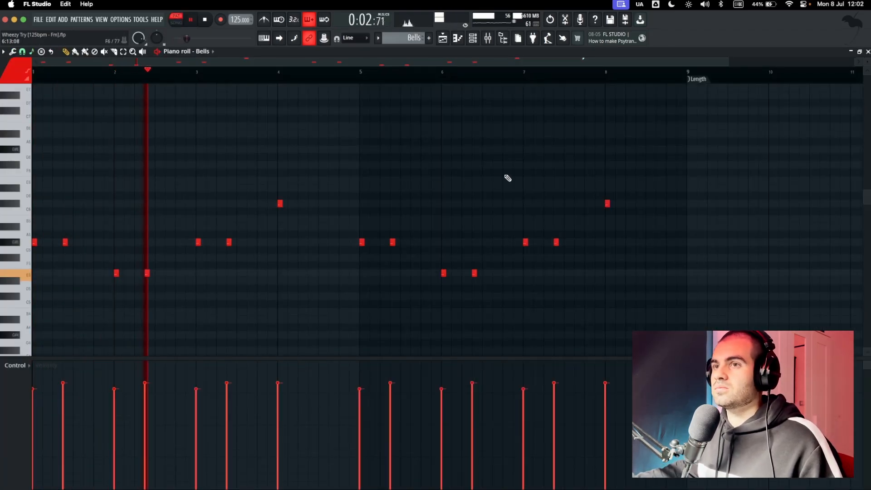
key("space")
Open the Bells channel's Analog Lab instrument, and open the GLOOM bank among its sound banks.
key("F6")
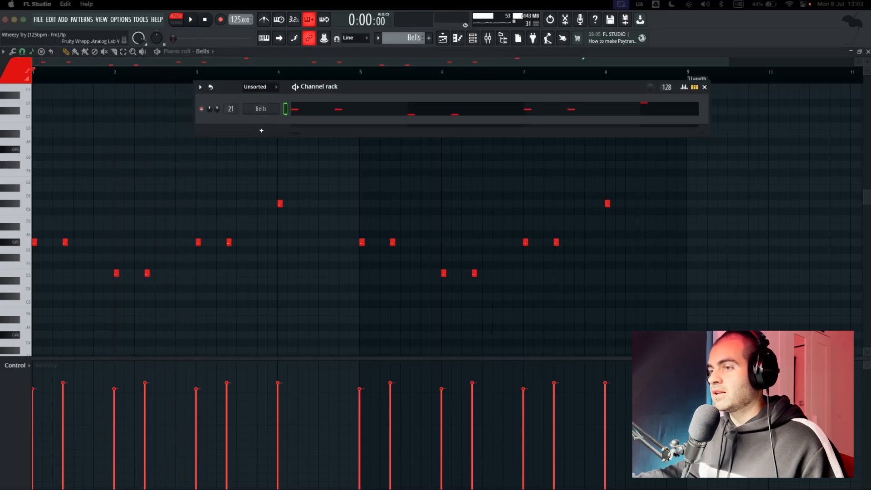
left_click(261, 108)
left_click_drag(457, 140, 456, 95)
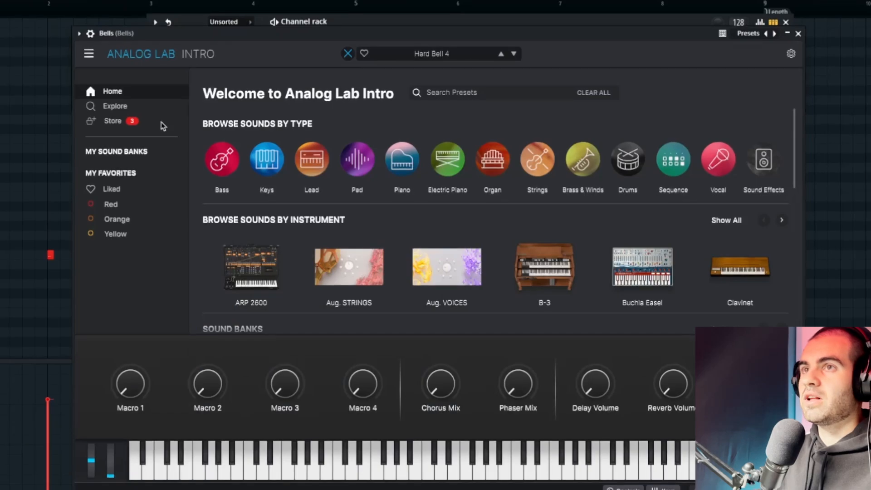
left_click(116, 151)
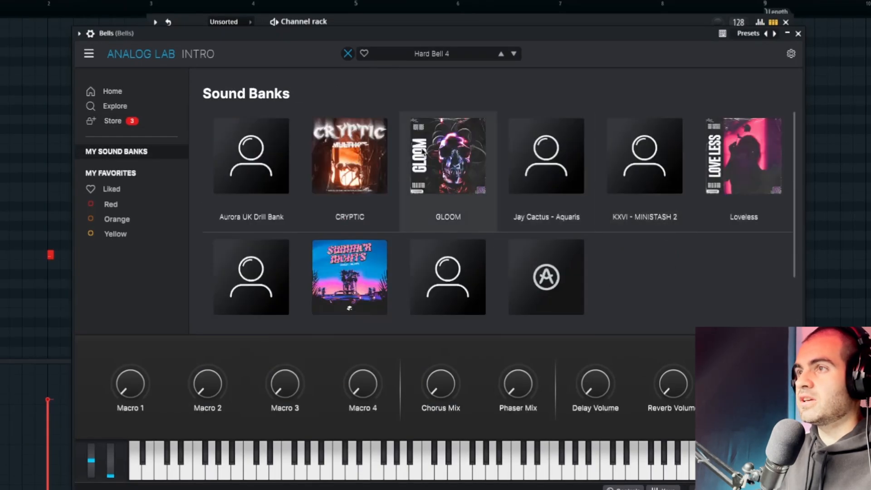
left_click(445, 153)
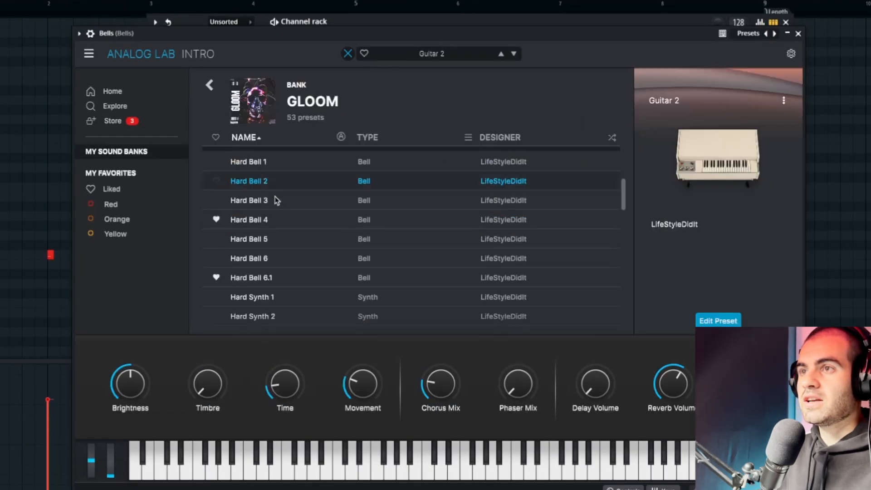
Close the Bells' Analog Lab instrument and inspect the channel's Pro-Q 3 equalizer and Portal effect with the SLEEP STATES preset.
left_click(267, 219)
key("Escape")
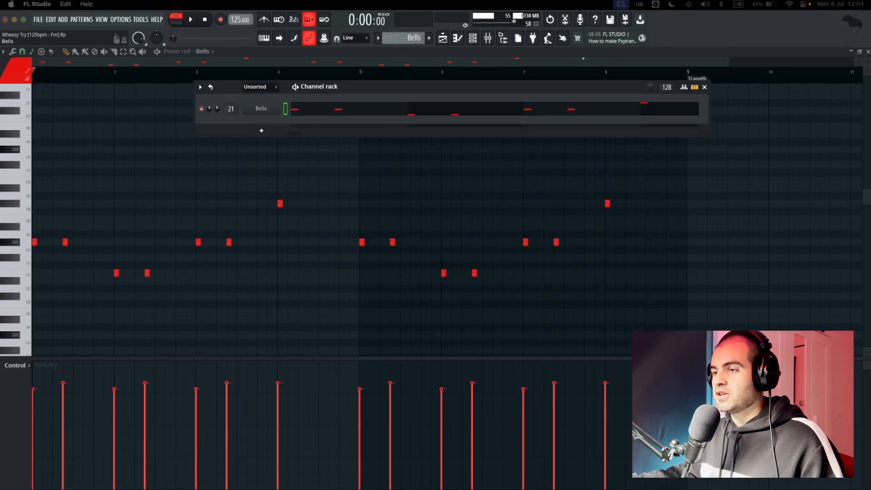
left_click_drag(381, 489, 338, 104)
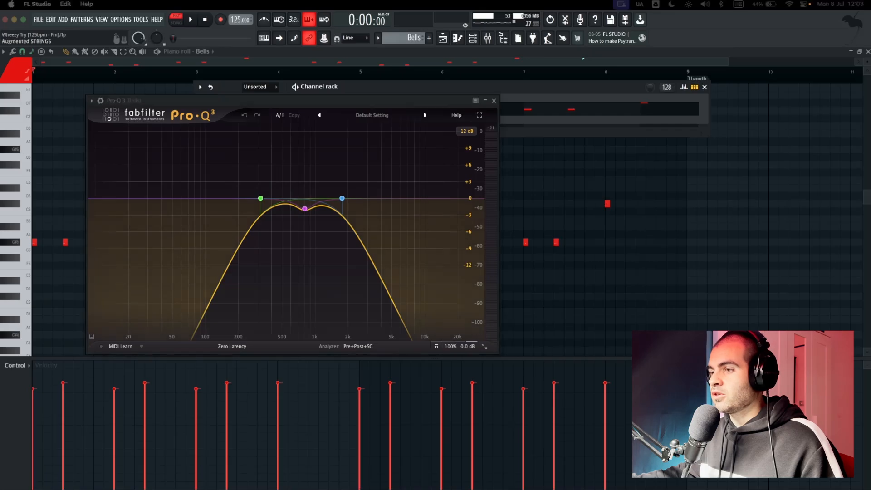
left_click_drag(494, 489, 487, 131)
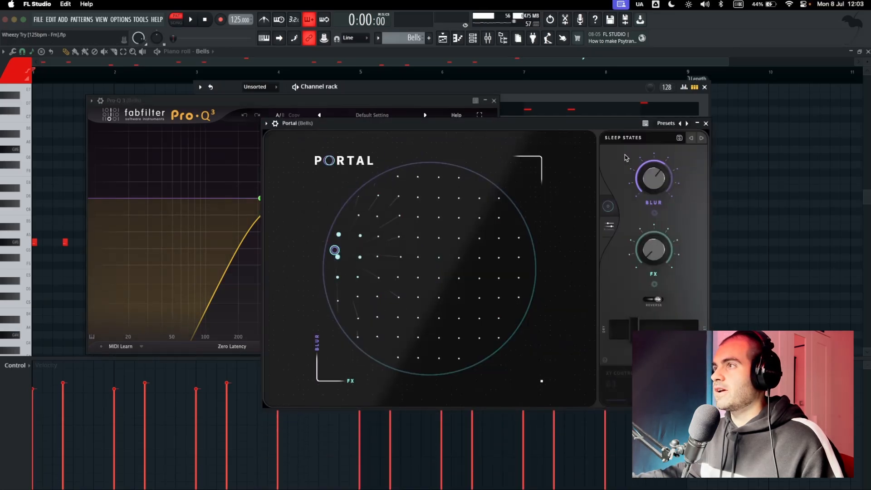
left_click(636, 139)
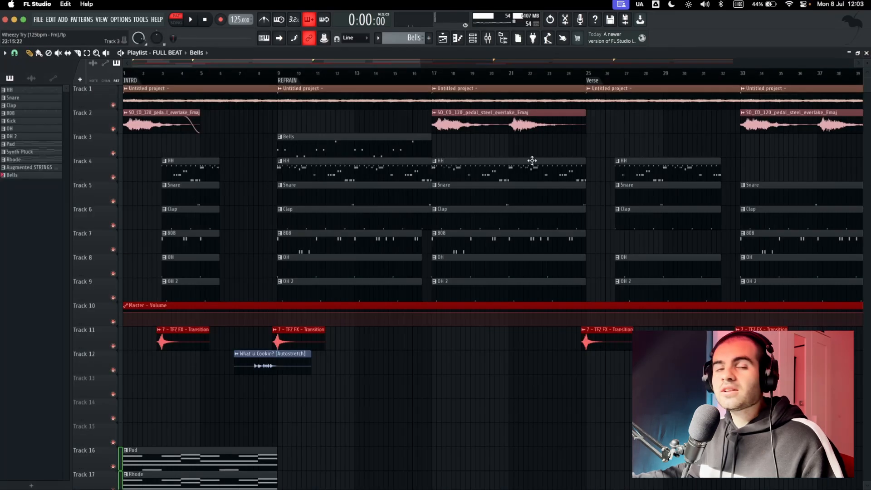
Select the Bells clip on Track 3, solo the melody on Track 1, and play the refrain section.
left_click_drag(279, 133, 444, 139)
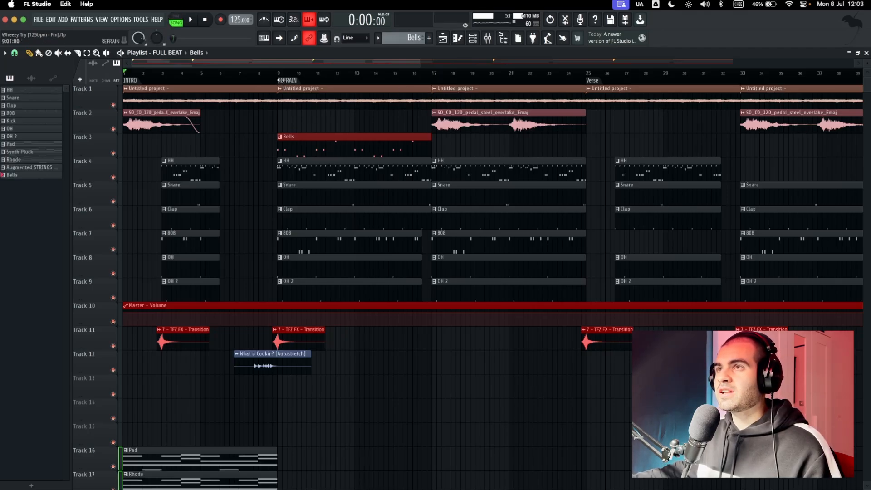
right_click(114, 105)
key("space")
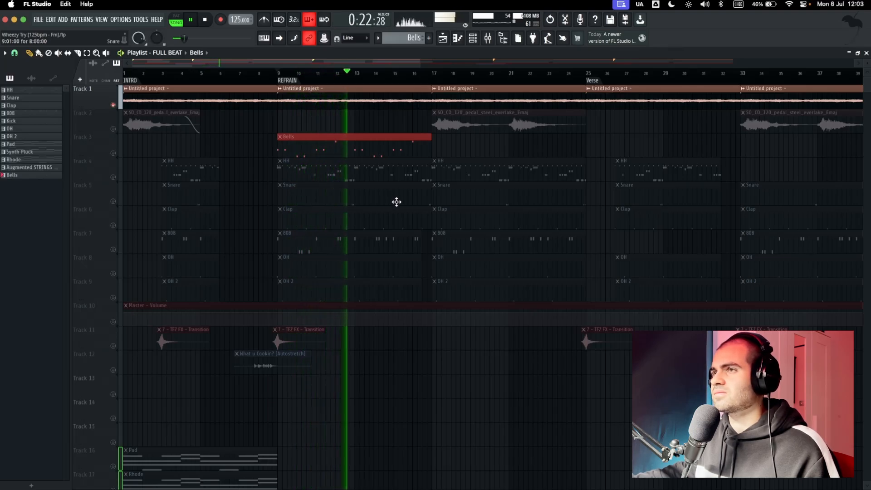
key("space")
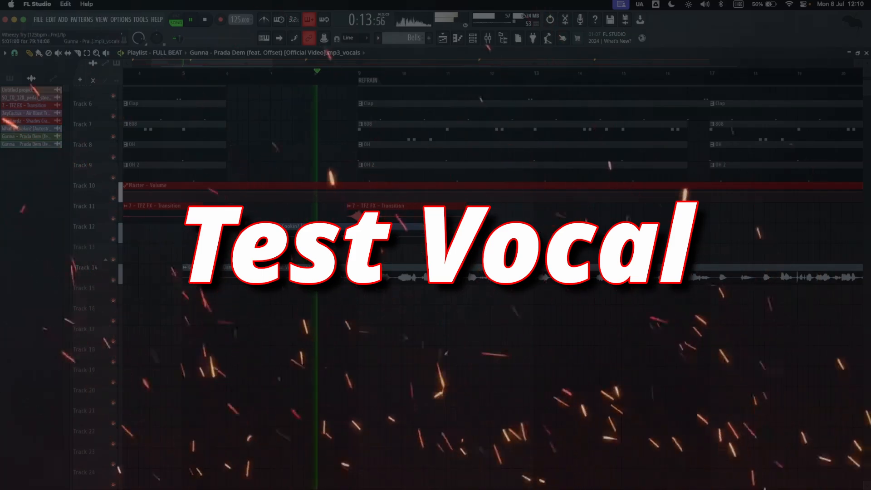
Lower the channel volume of the Gunna test vocal clip on Track 14 while the beat plays.
double_click(451, 271)
left_click_drag(270, 171, 270, 178)
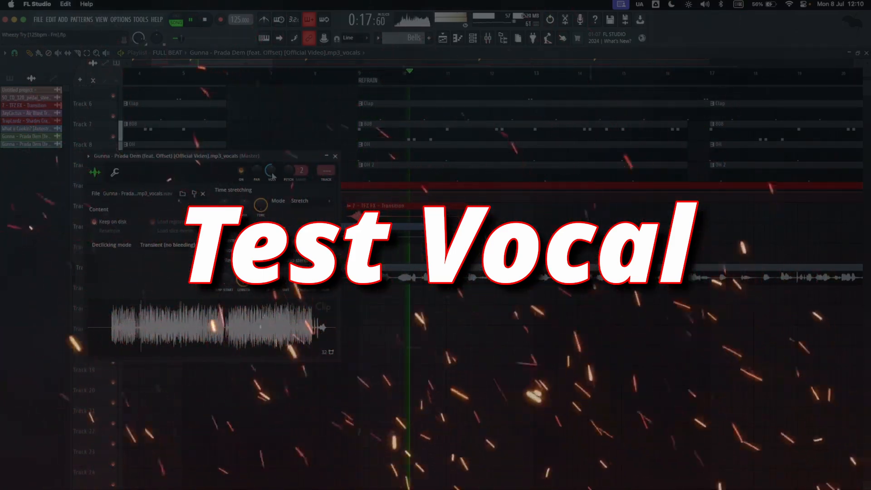
left_click(335, 156)
Set the channel volume of the Track 14 vocal clip to 43% and return to the full arrangement.
scroll(493, 250, "down", 4)
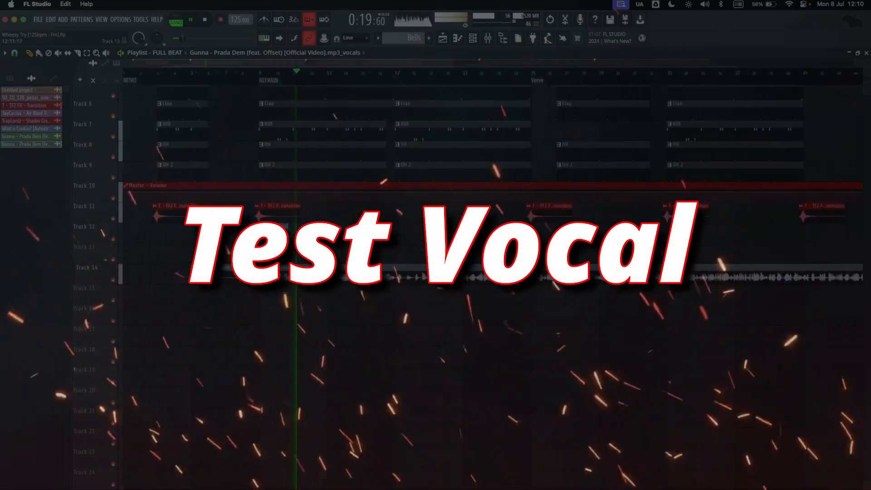
scroll(493, 251, "down", 3)
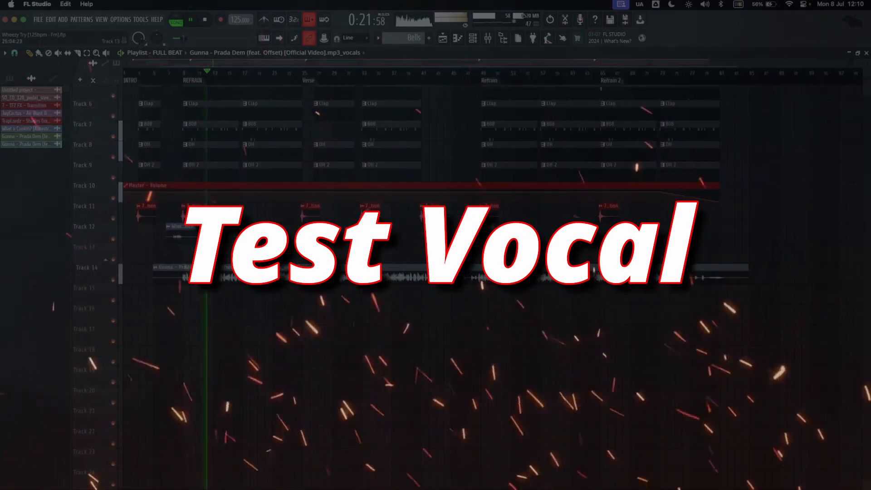
scroll(571, 327, "up", 4)
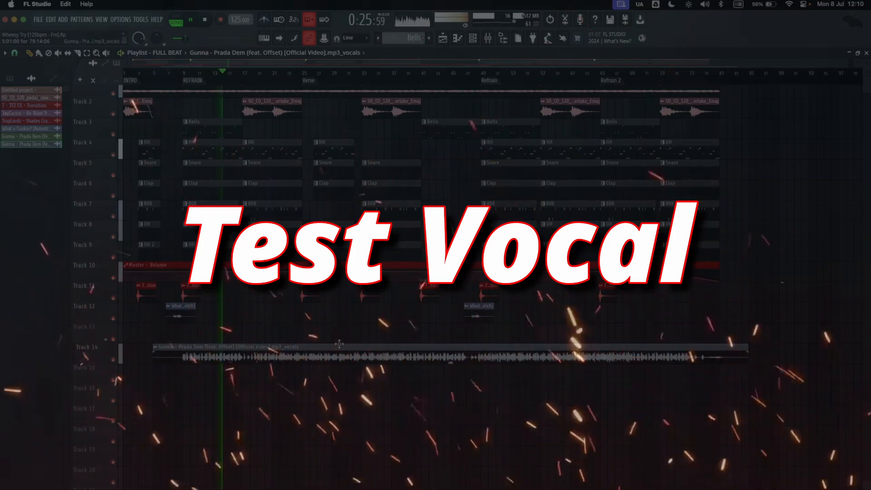
double_click(388, 353)
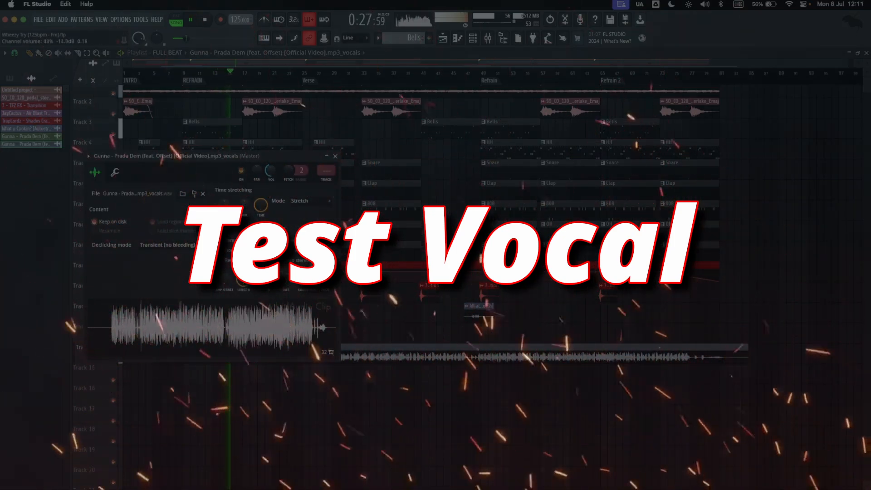
left_click(335, 156)
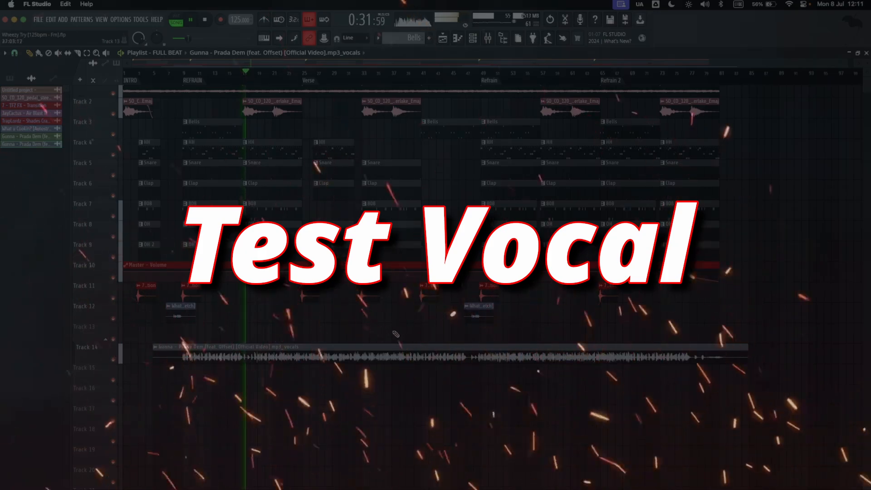
scroll(409, 375, "up", 1)
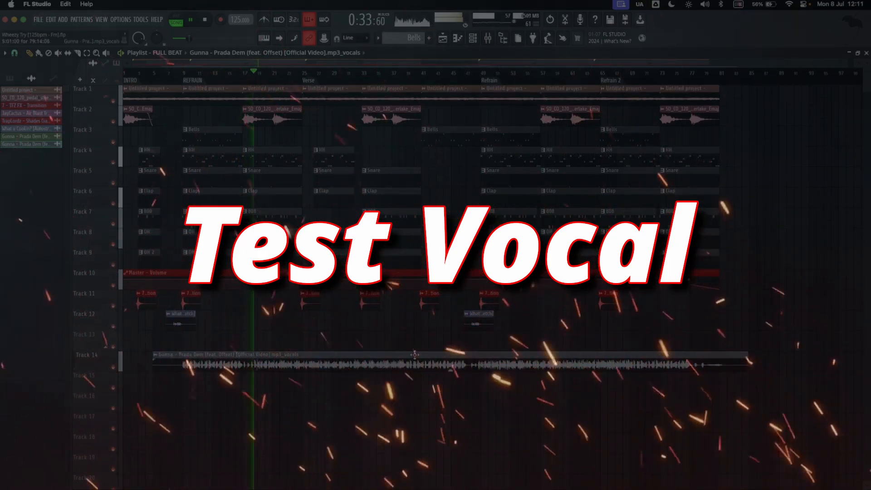